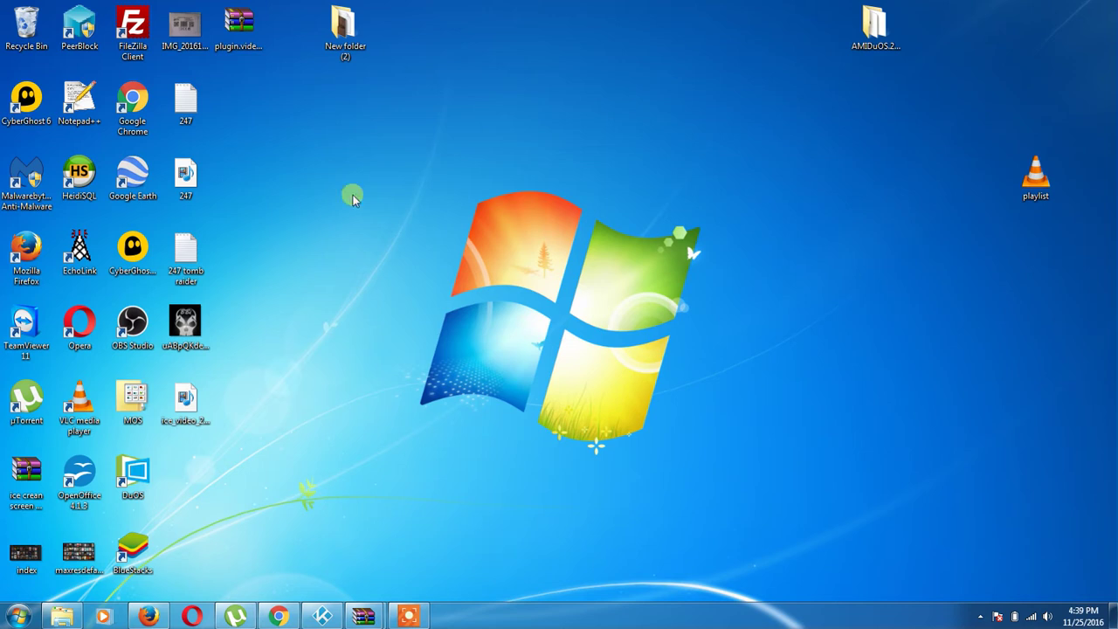
Switch to Kodi, return to its home screen and open the Add-ons section of the System settings.
left_click(243, 29)
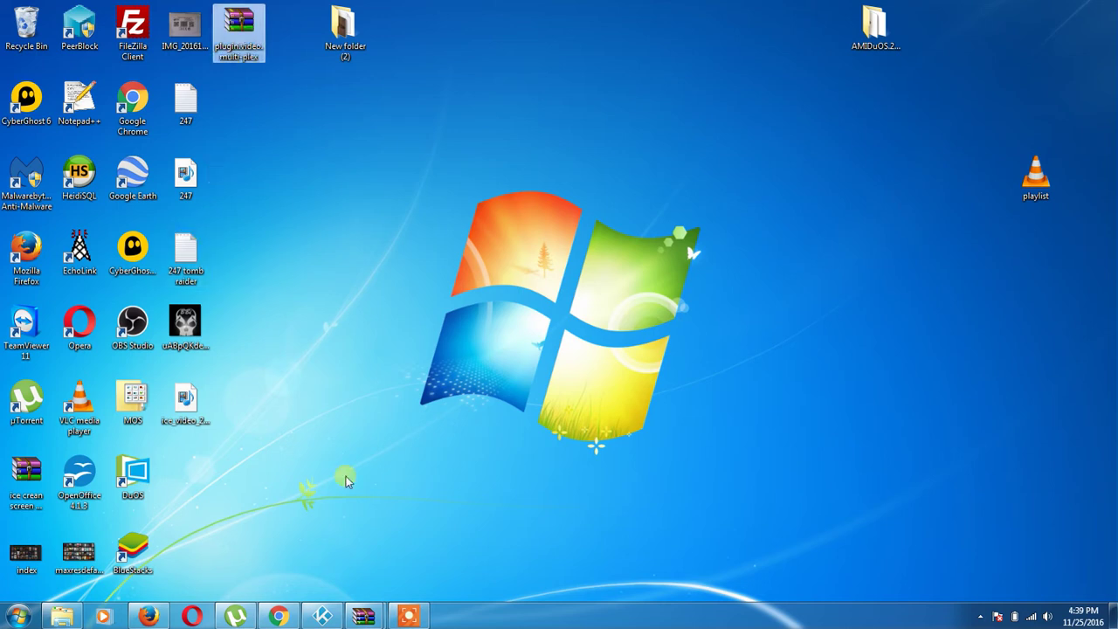
left_click(322, 617)
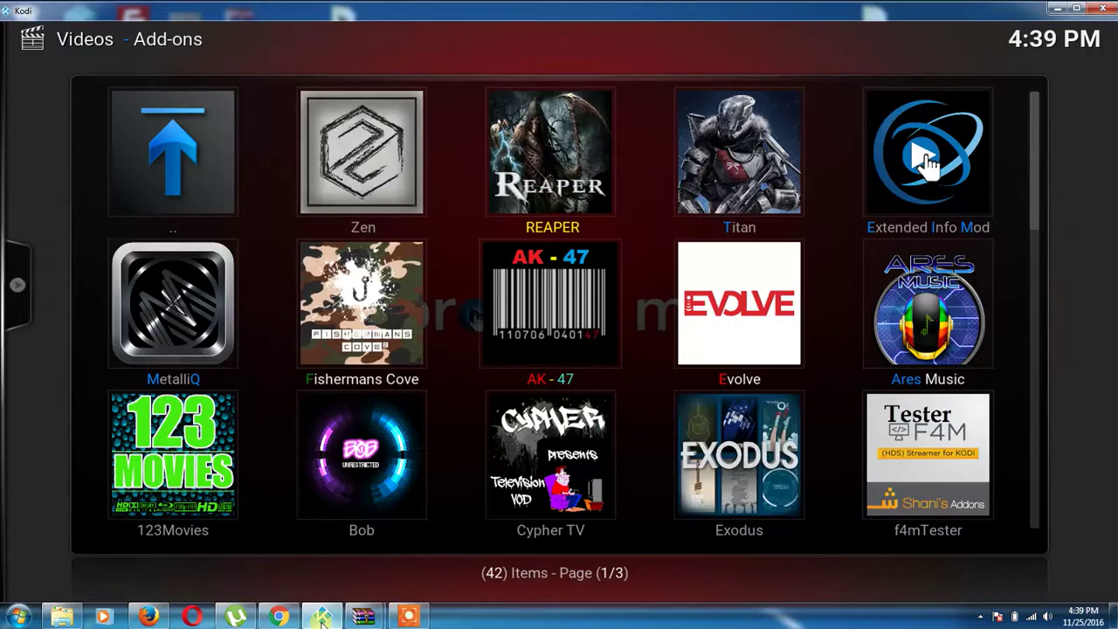
key("Escape")
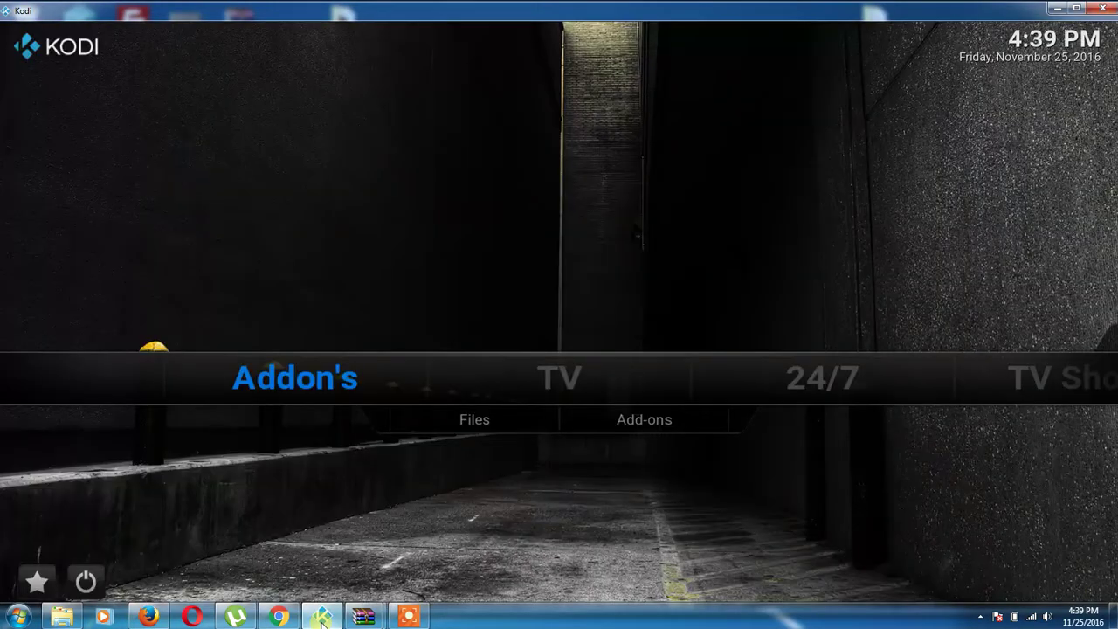
key("Right")
key("Right")
key("Right")
key("Right")
key("Right")
key("Right")
key("Right")
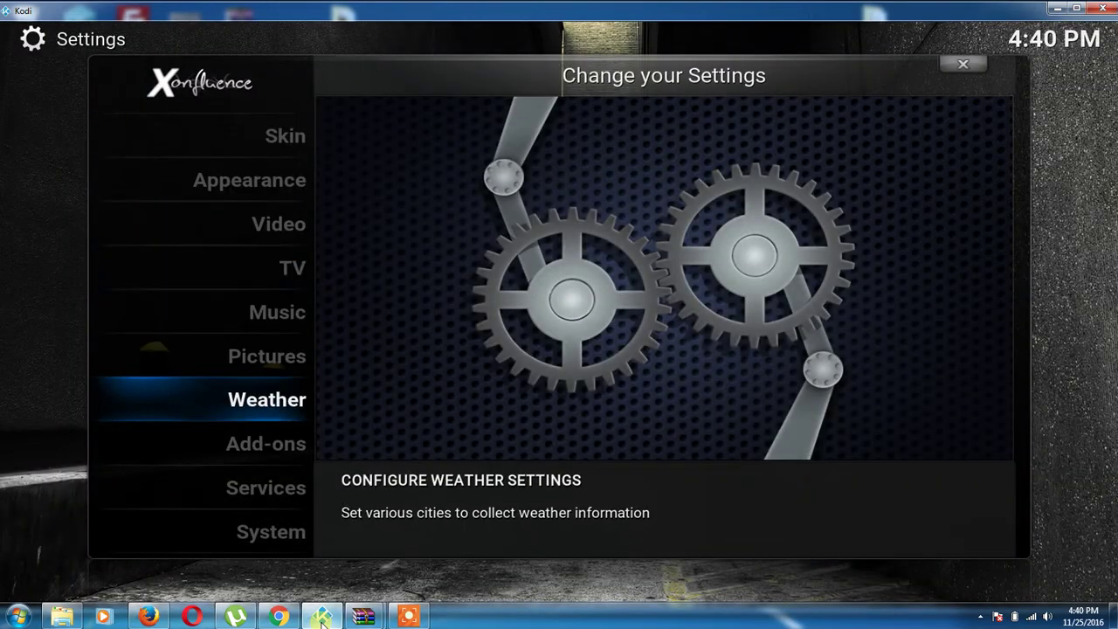
key("Return")
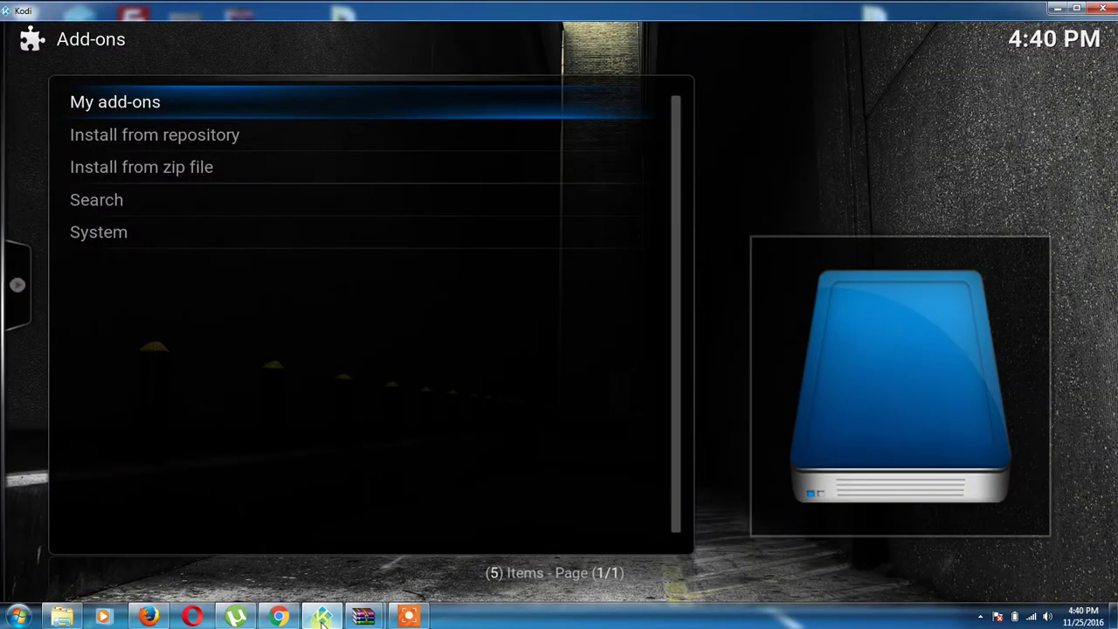
Start an add-on installation from a zip file and browse to the C: drive as its source.
key("Down")
key("Down")
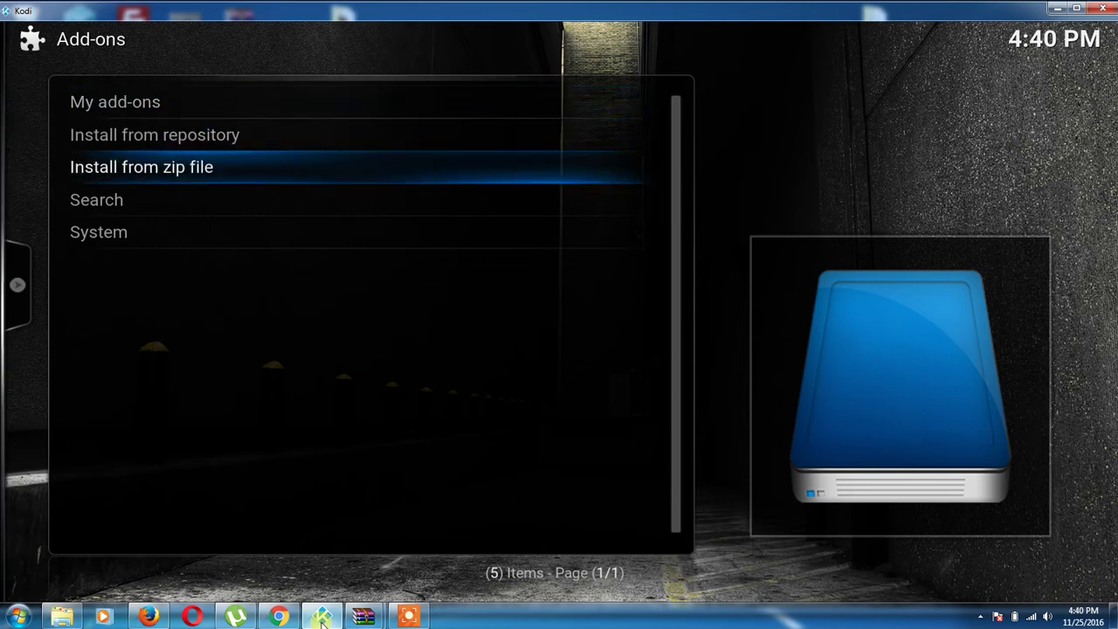
key("Return")
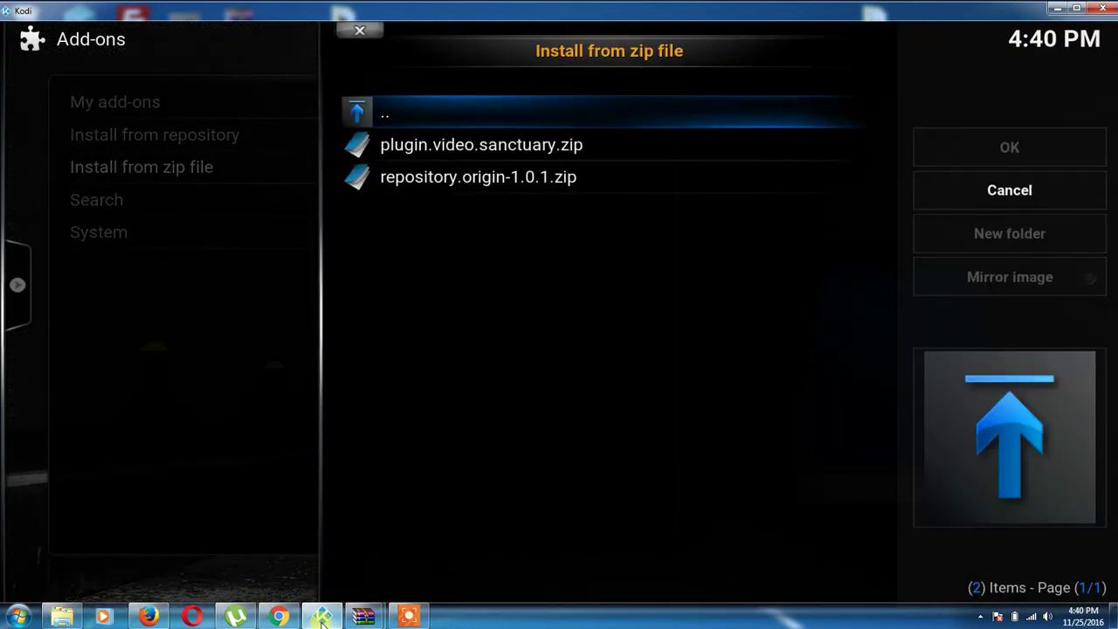
key("Return")
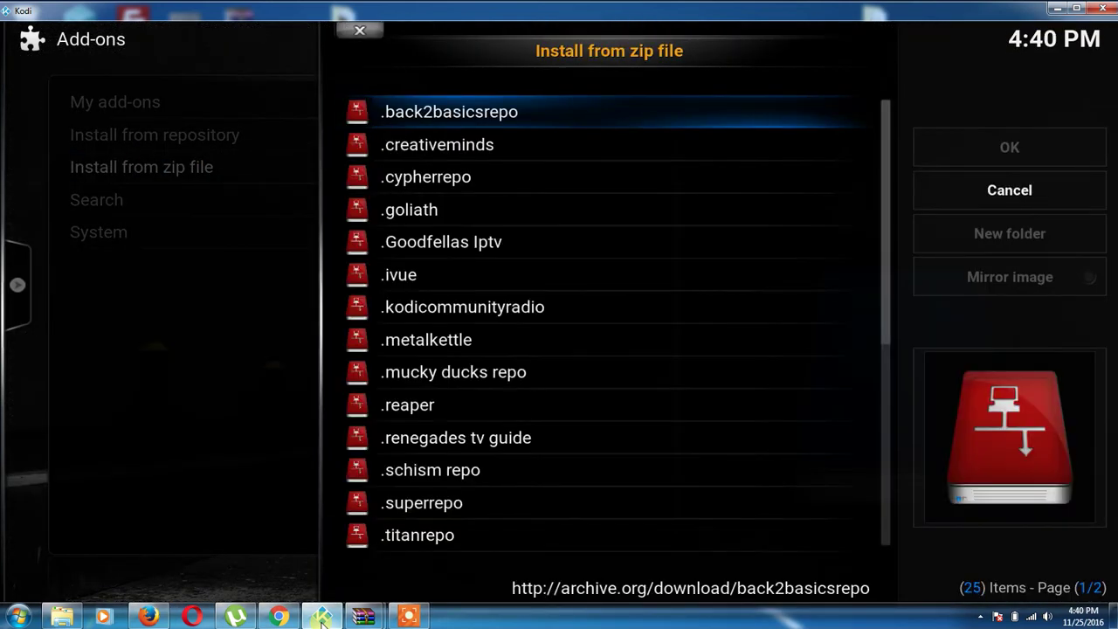
key("Return")
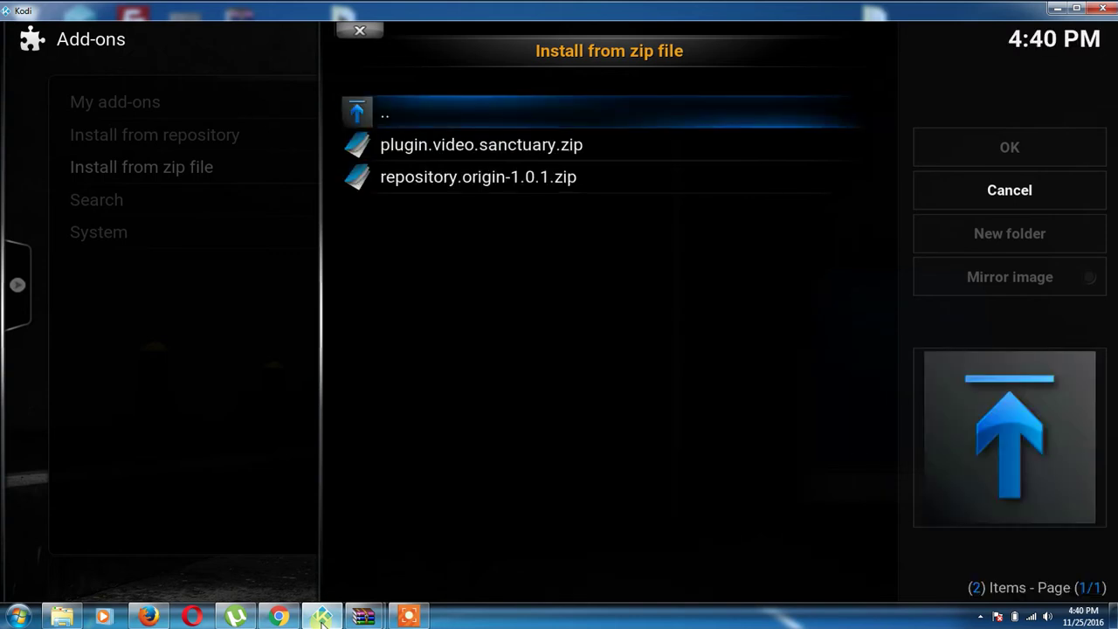
key("Return")
key("Up")
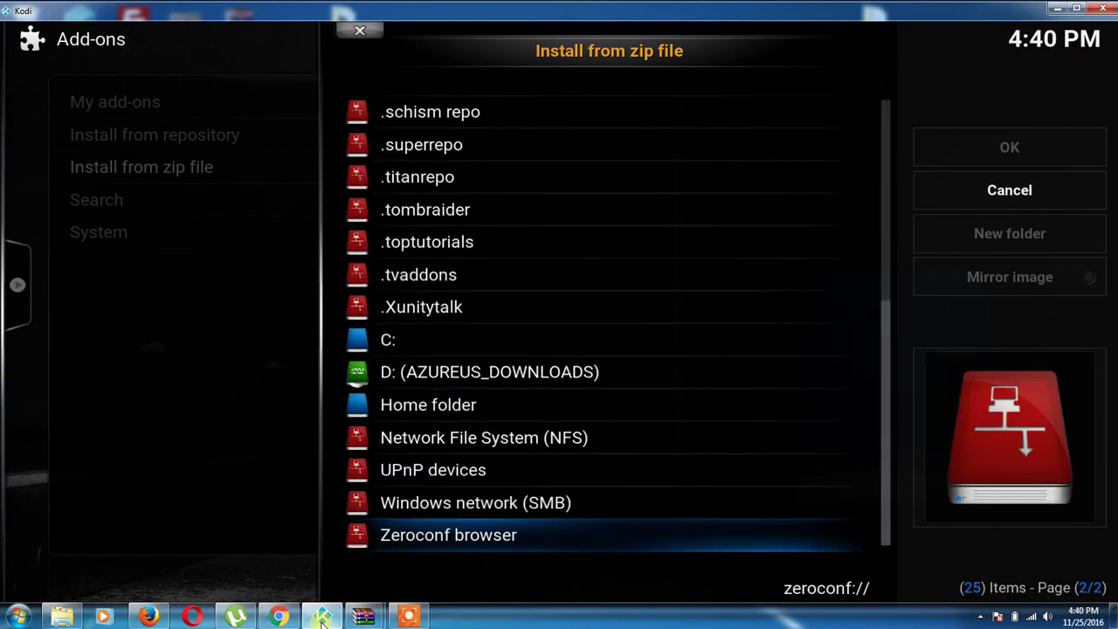
key("Down")
key("Up")
key("Up")
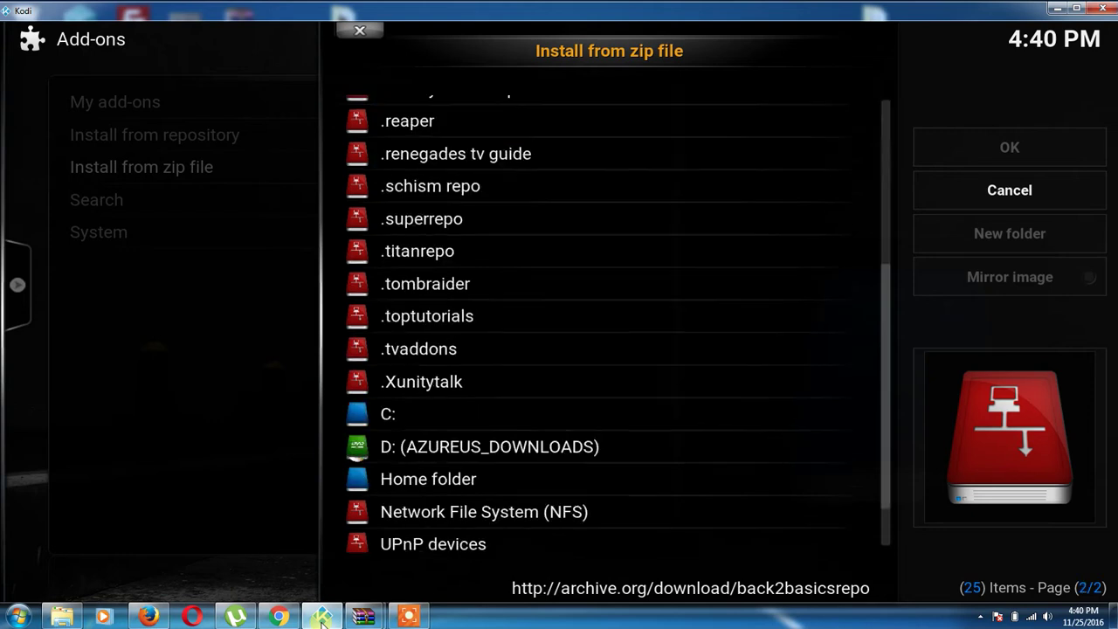
key("Up")
key("Up")
key("Up")
key("Up")
key("Up")
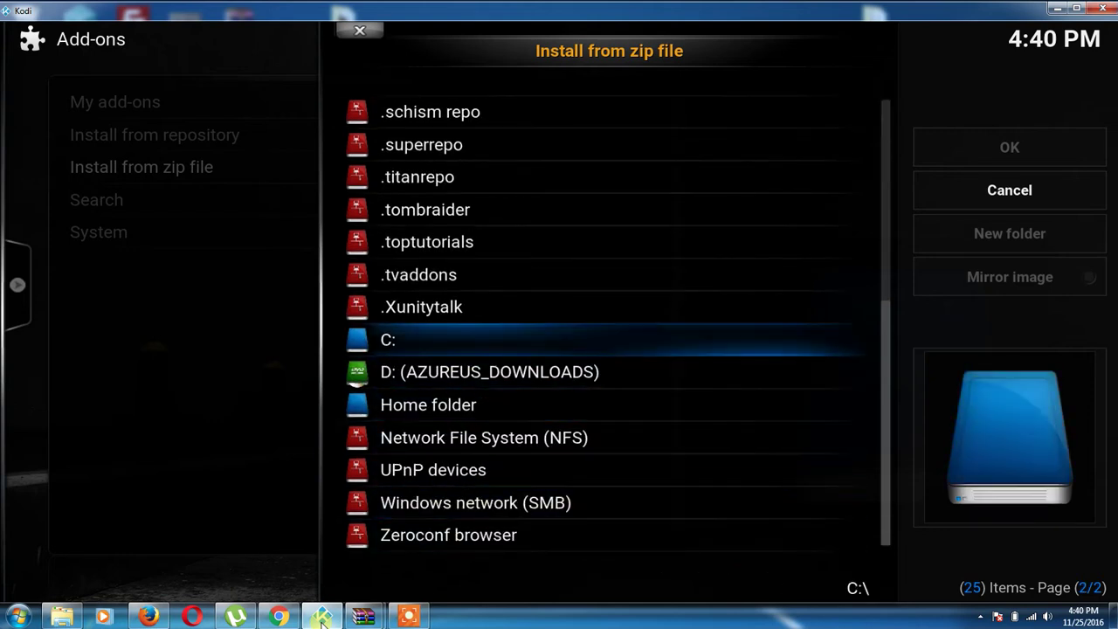
key("Return")
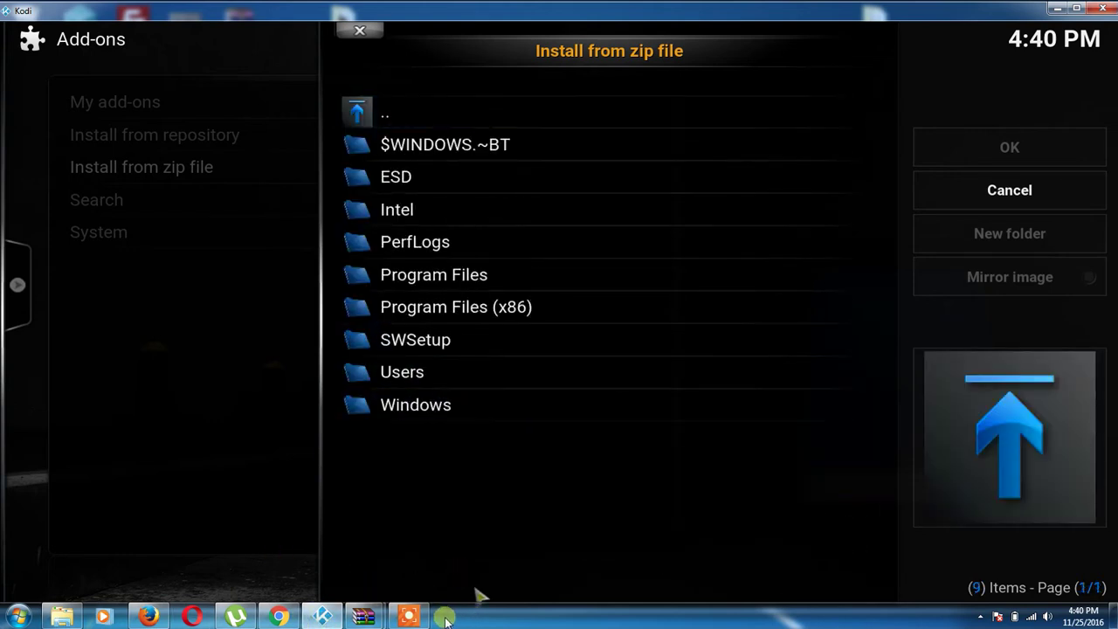
left_click(409, 616)
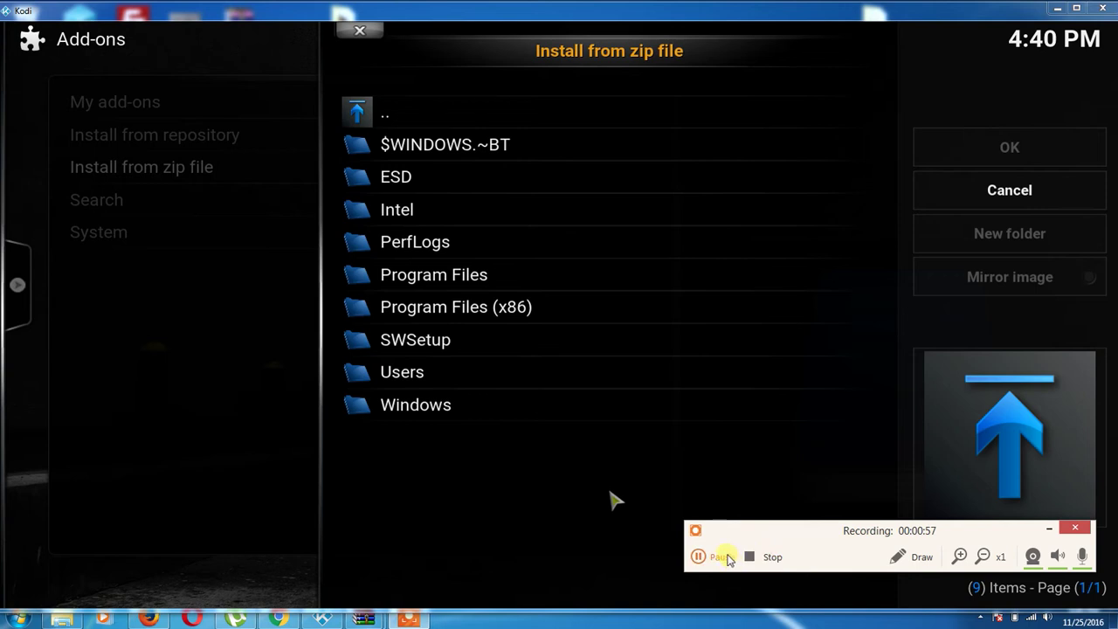
left_click(728, 559)
left_click(727, 559)
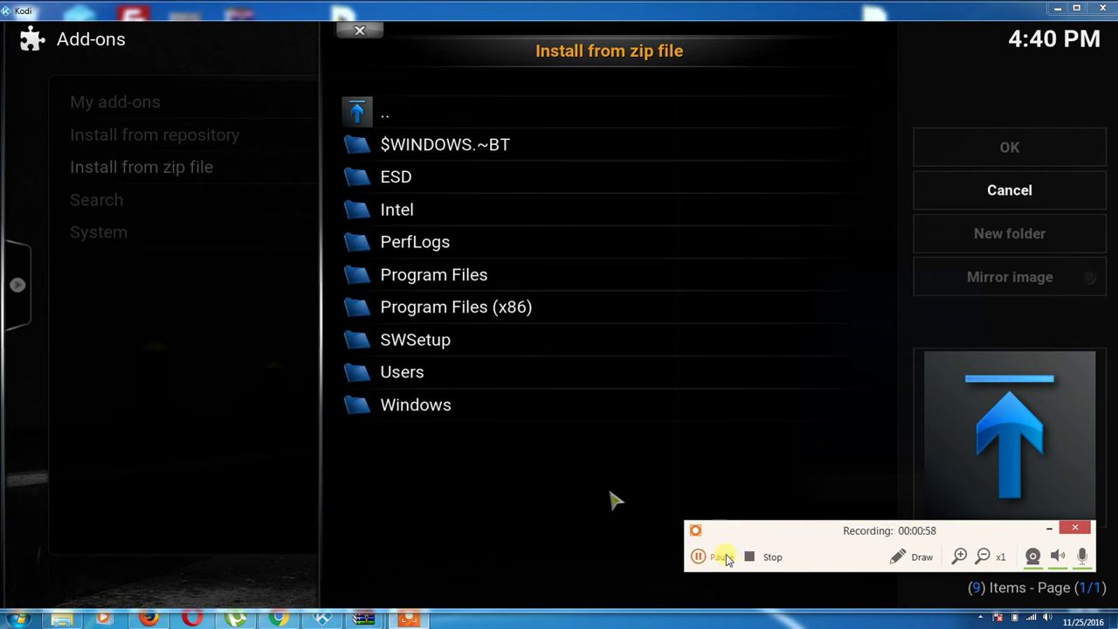
Install plugin.video.multi-plex.zip from the Desktop folder inside the user's profile under Users.
left_click(407, 374)
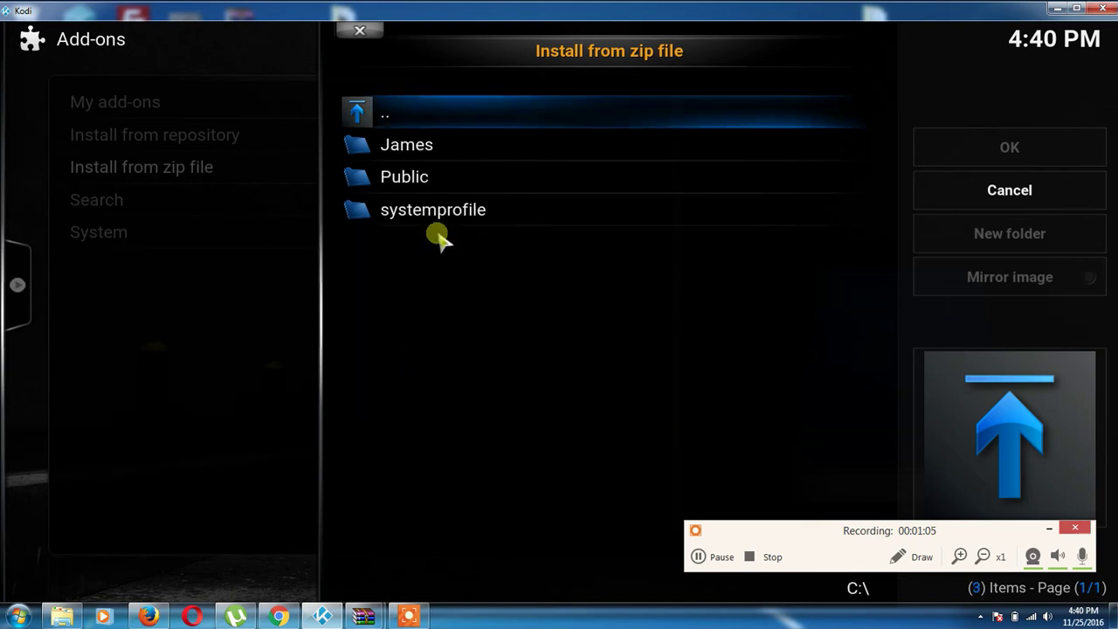
left_click(410, 154)
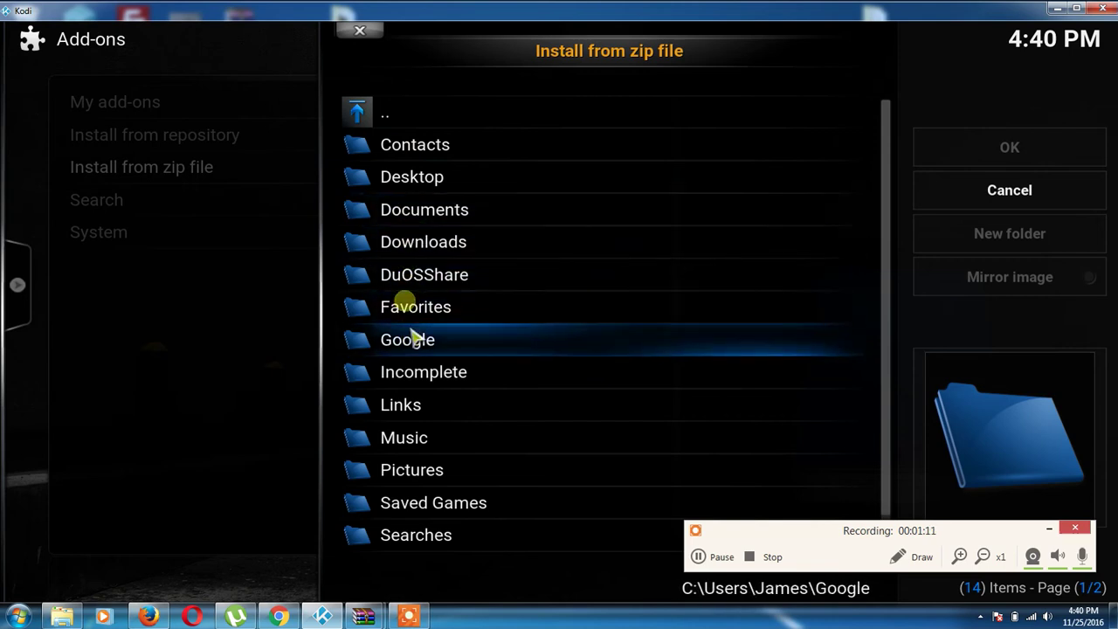
left_click(412, 178)
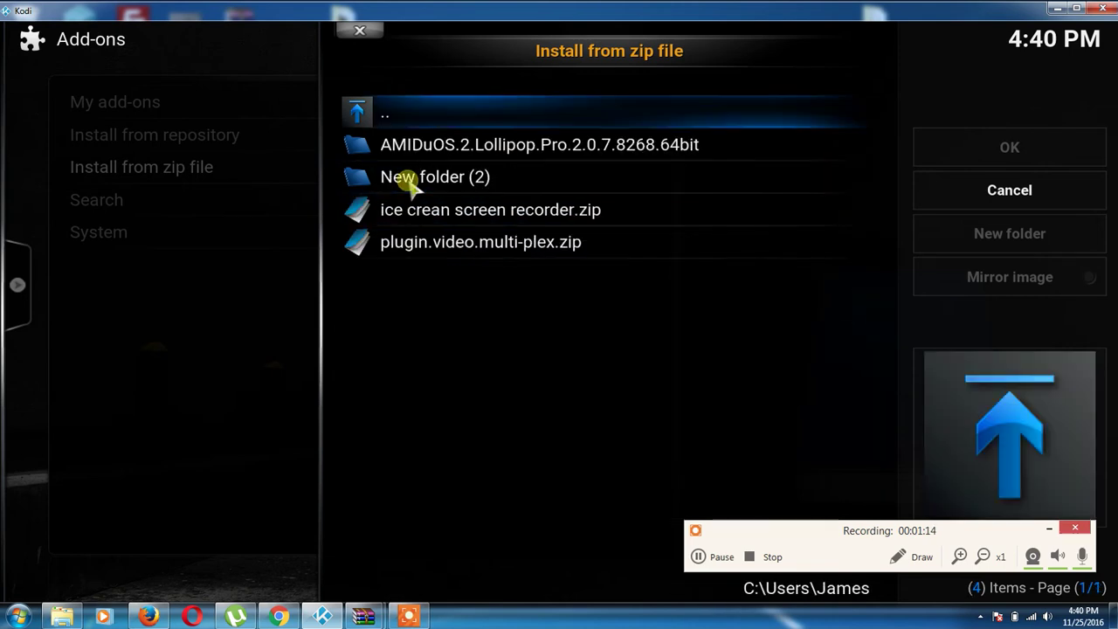
left_click(435, 244)
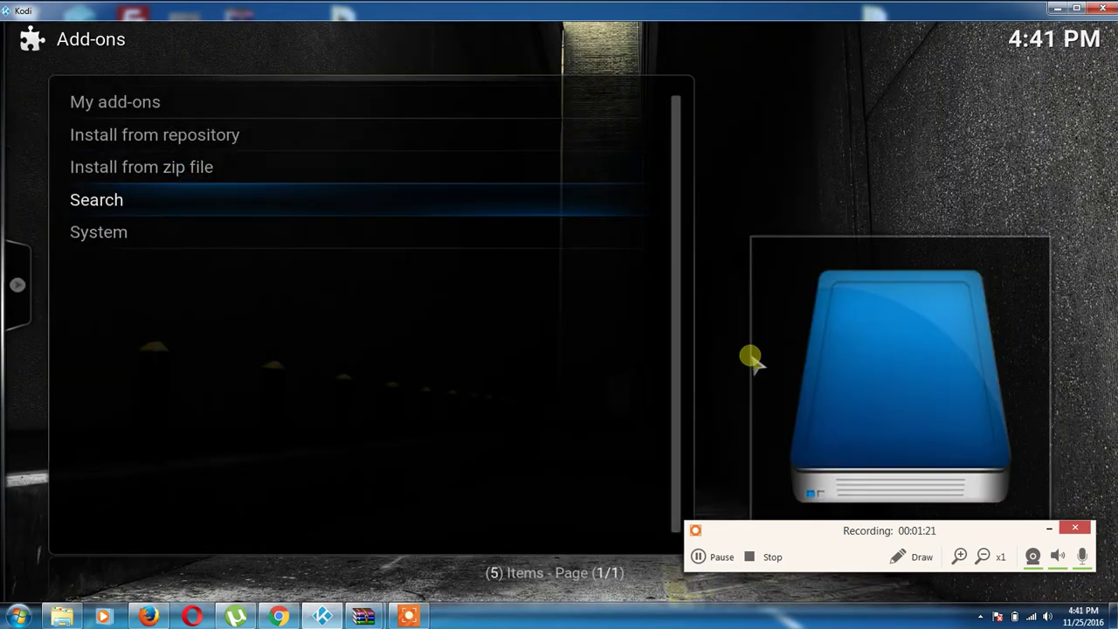
Back out of the add-on settings to the home screen and minimize Kodi.
left_click(1049, 529)
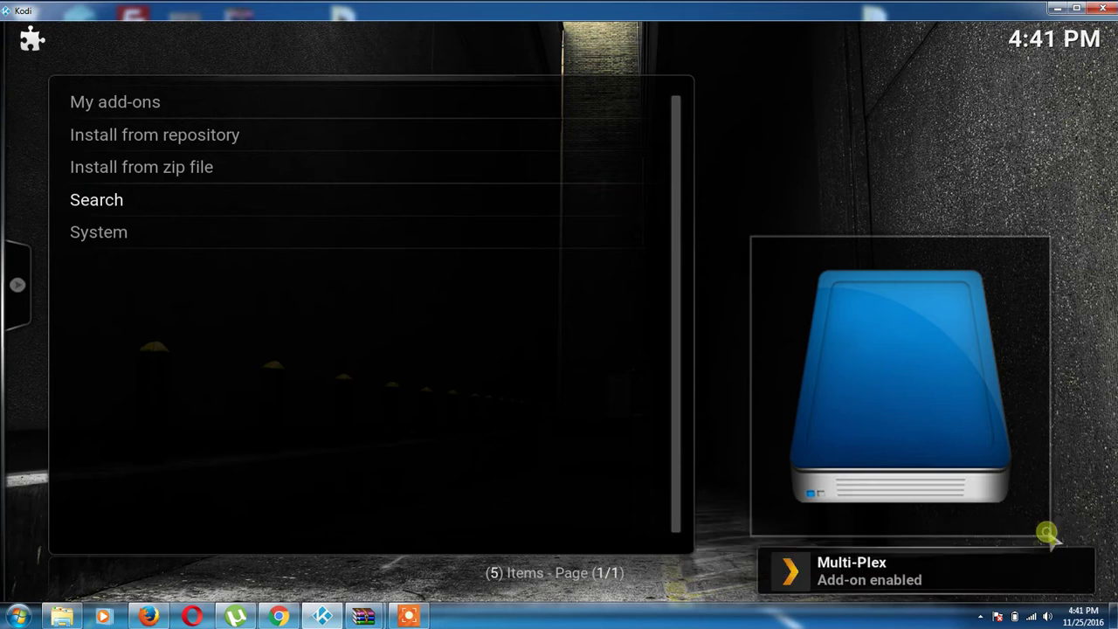
key("Escape")
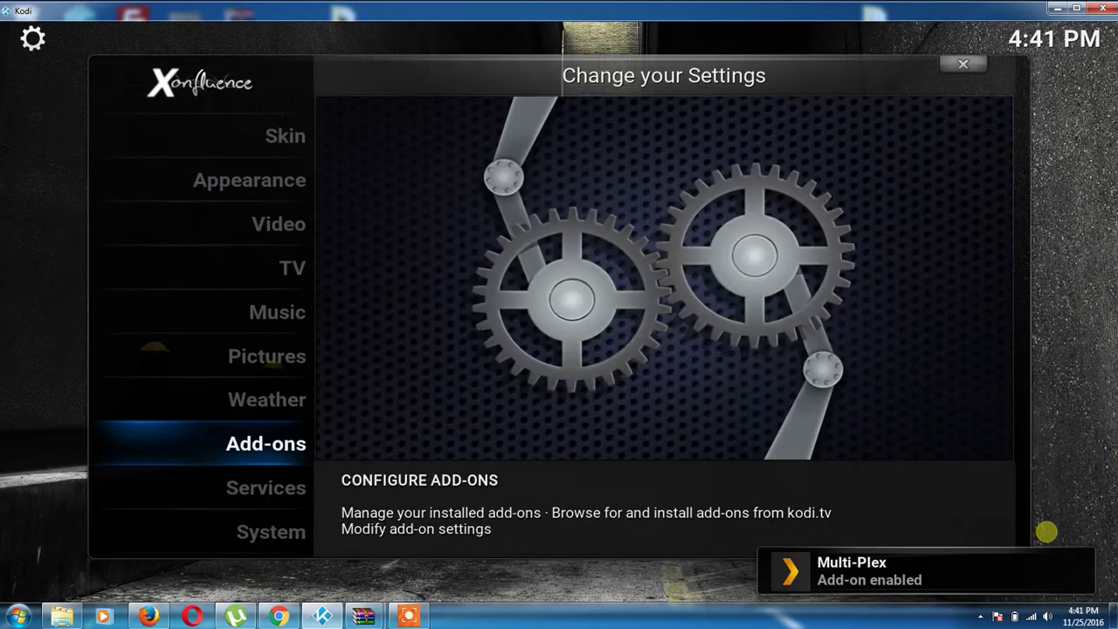
key("Escape")
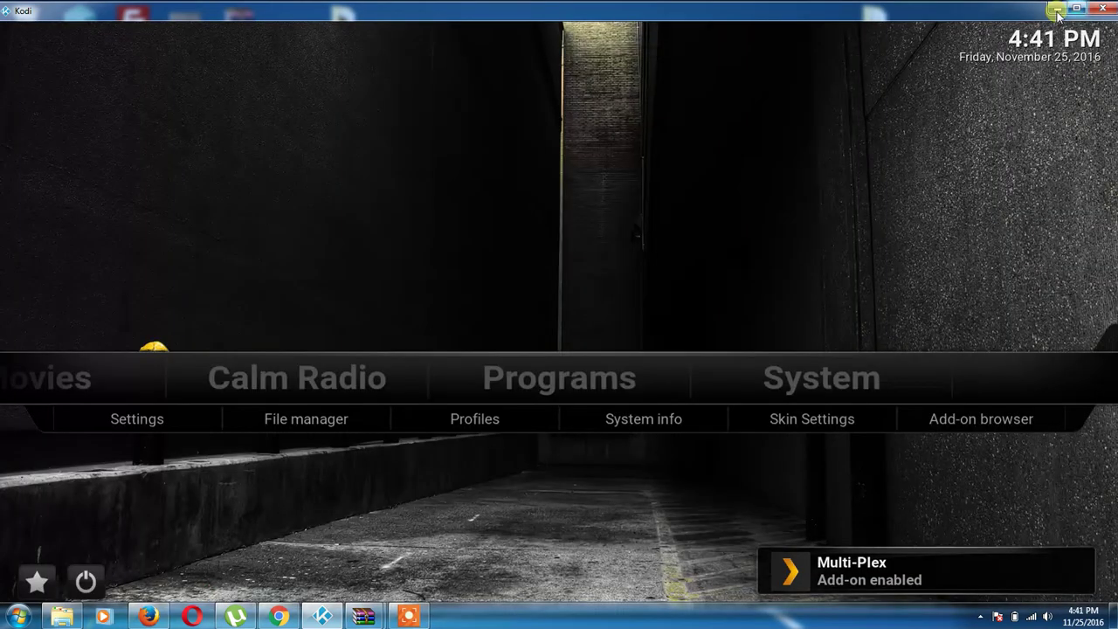
left_click(1056, 10)
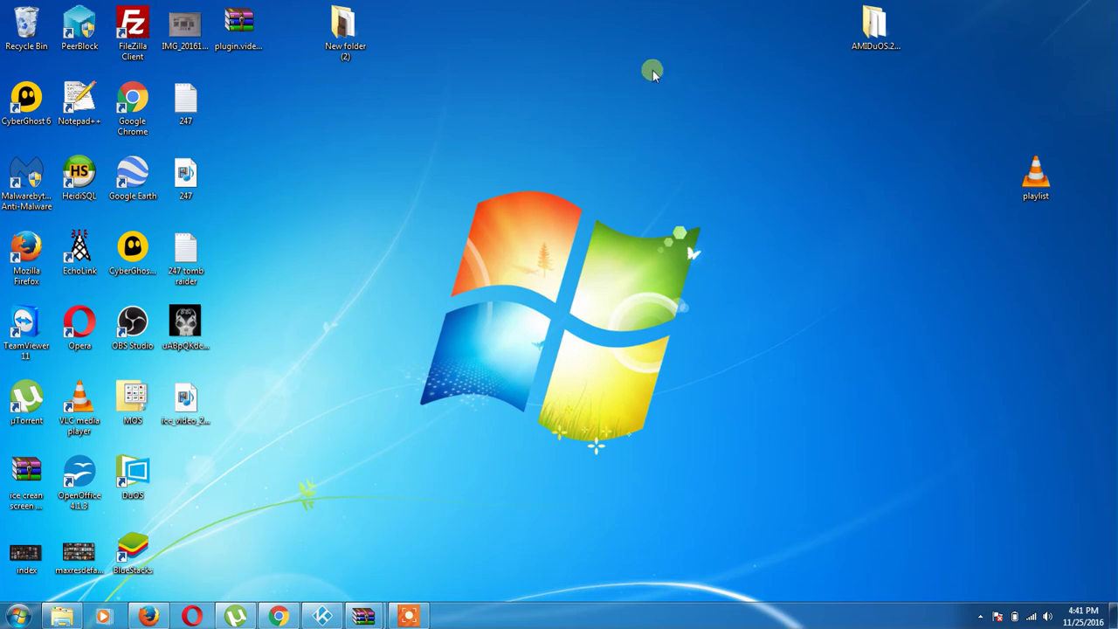
Open the AppData\Roaming\kodi\addons folder inside the user's profile folder in Windows Explorer.
left_click(18, 616)
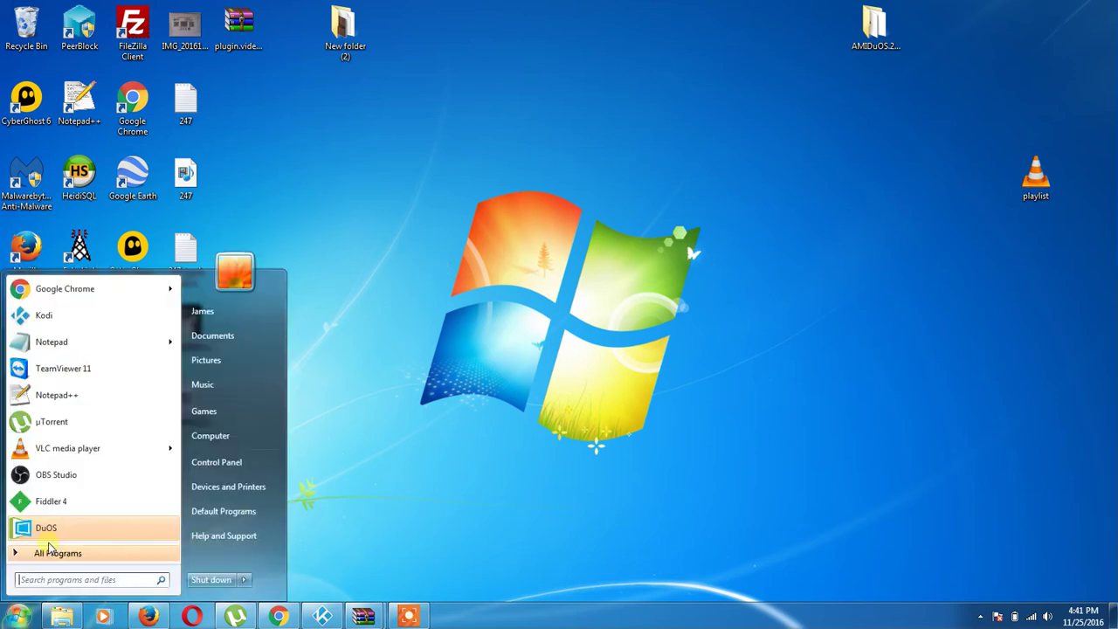
left_click(204, 313)
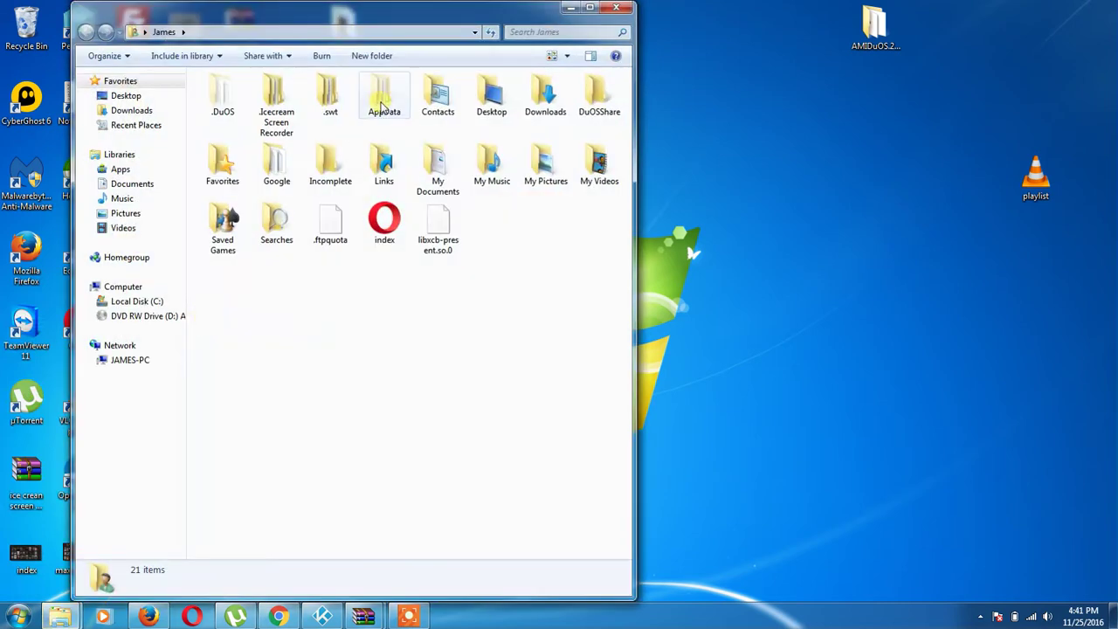
double_click(382, 105)
left_click(236, 129)
double_click(236, 128)
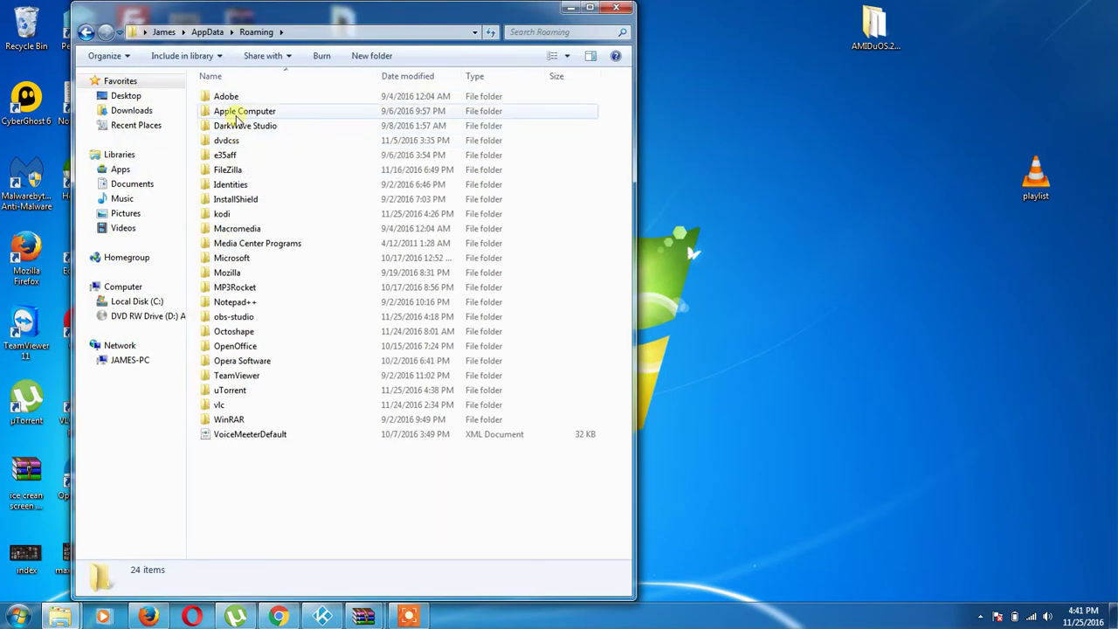
double_click(233, 217)
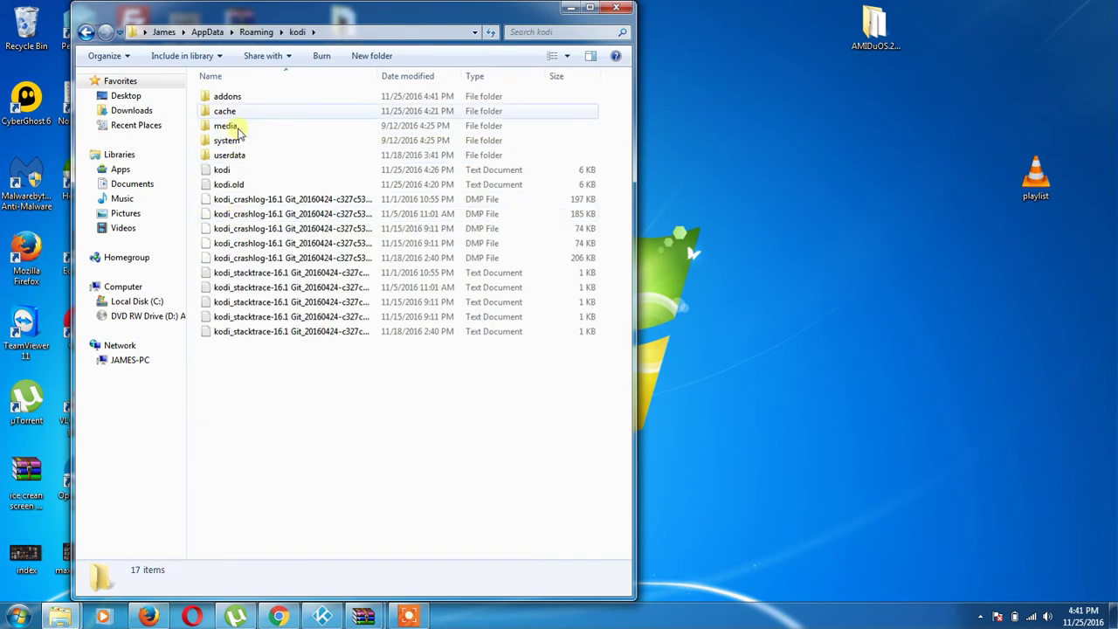
double_click(231, 97)
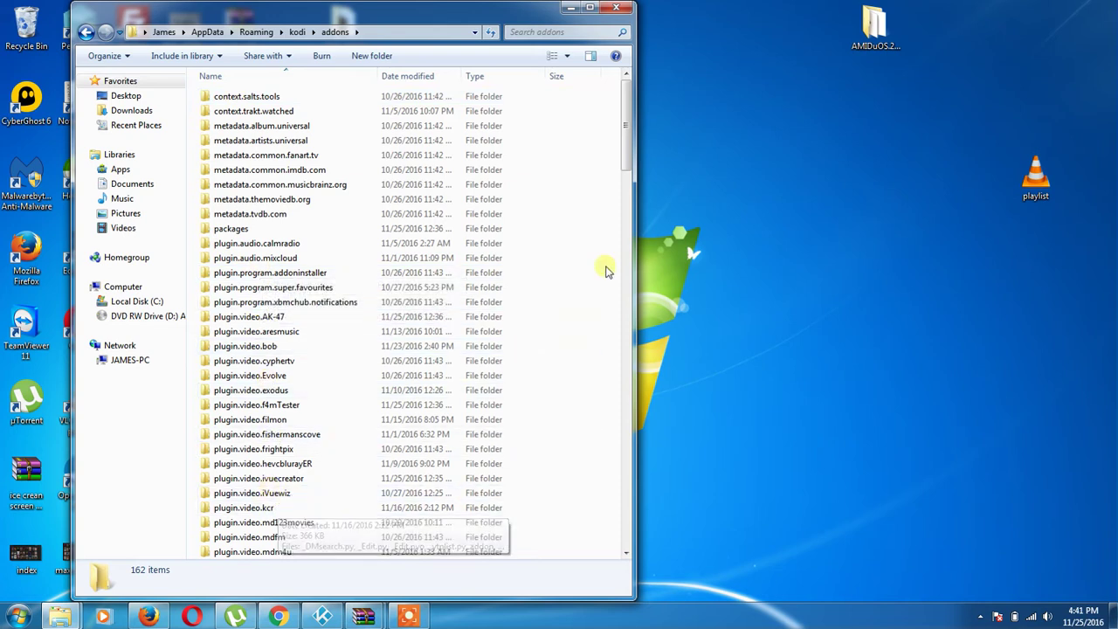
Open settings.xml from the resources folder of plugin.video.multi-plex in Notepad++.
left_click_drag(625, 168, 625, 201)
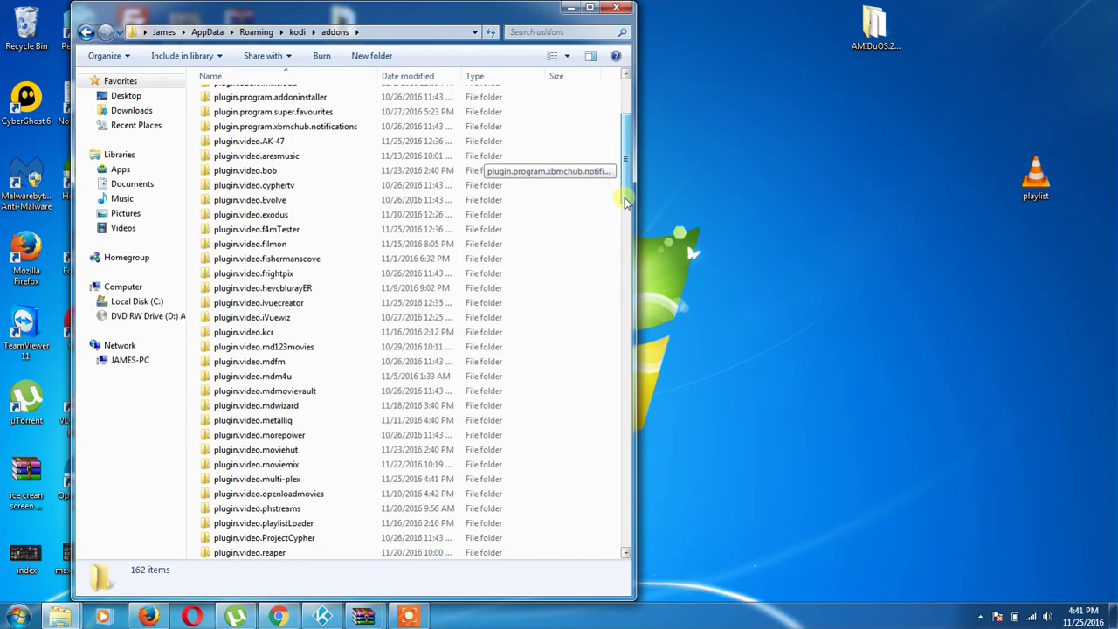
double_click(297, 479)
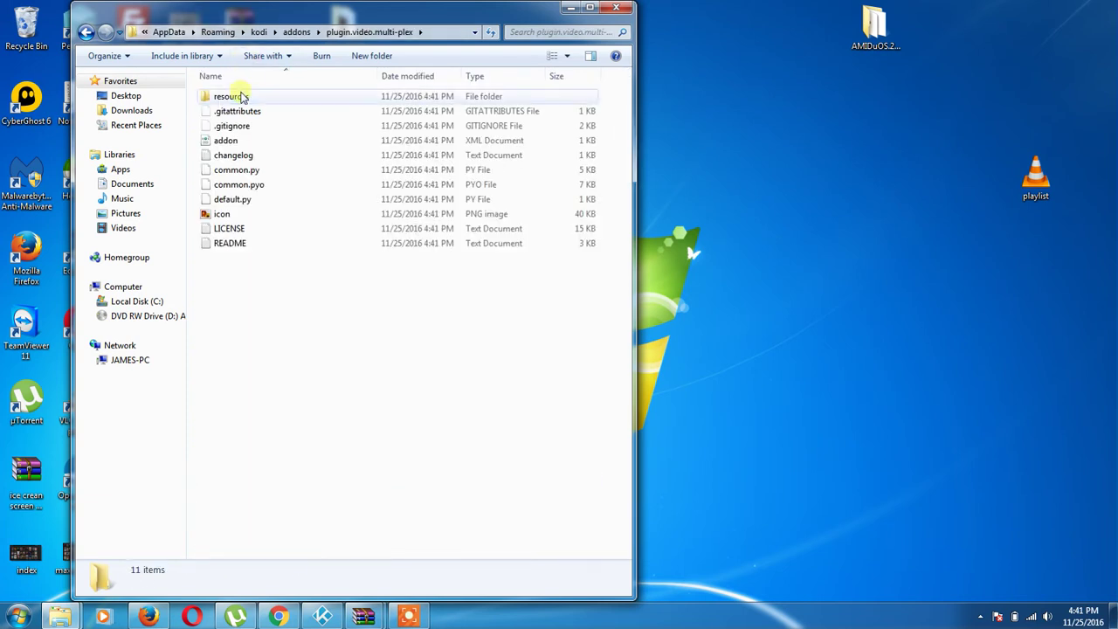
double_click(238, 96)
left_click(238, 143)
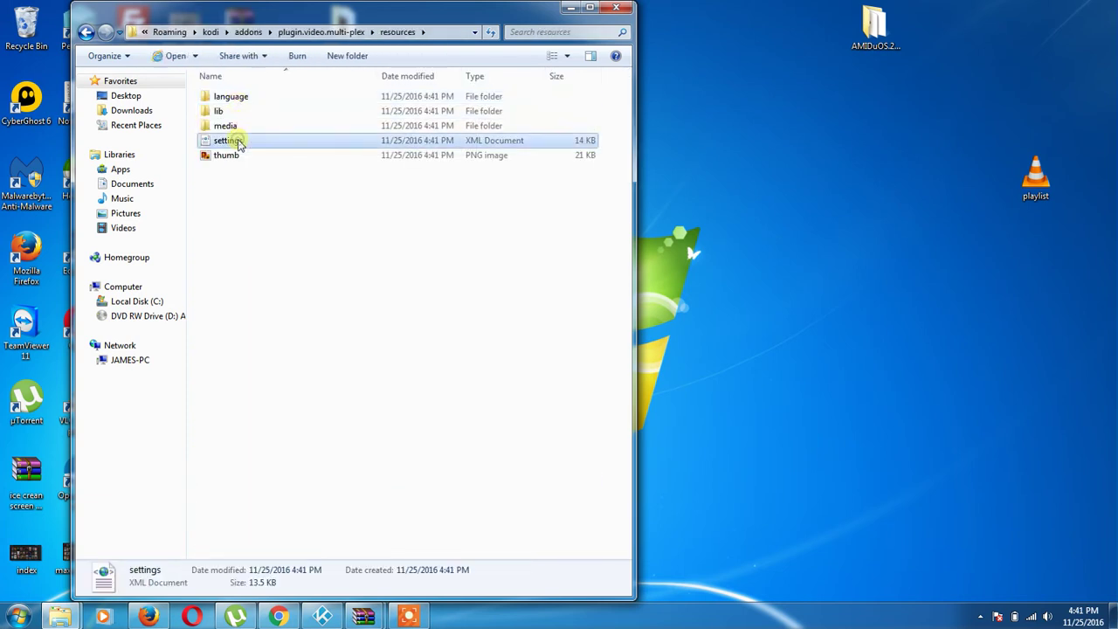
right_click(236, 140)
left_click(277, 195)
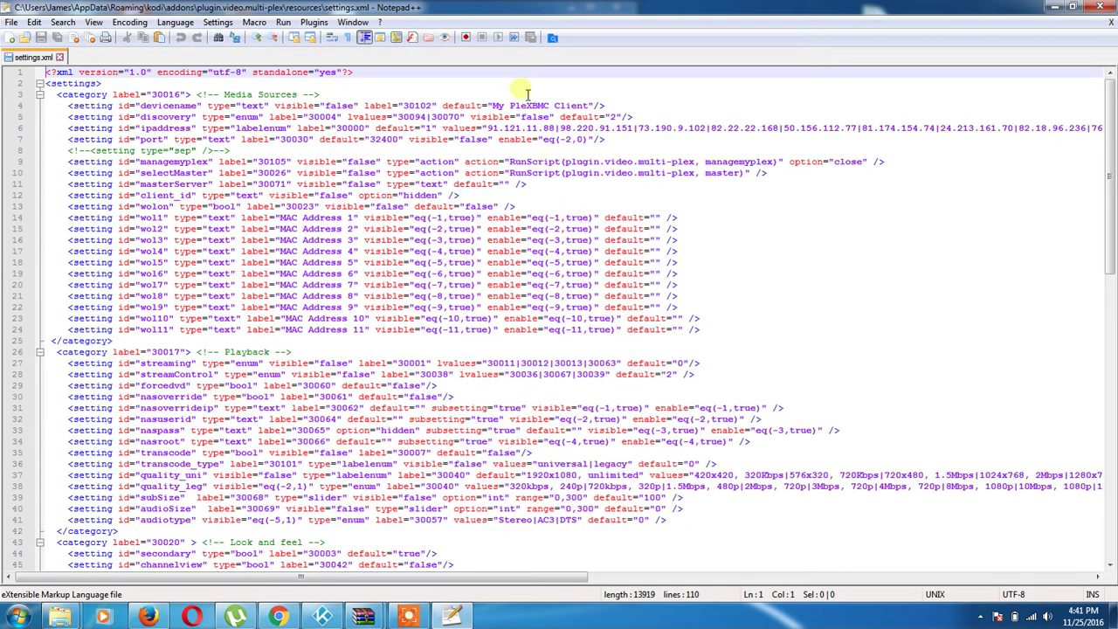
Delete the first three IP addresses from the values of the ipaddress setting on line 6.
left_click_drag(491, 129, 648, 127)
left_click(710, 130)
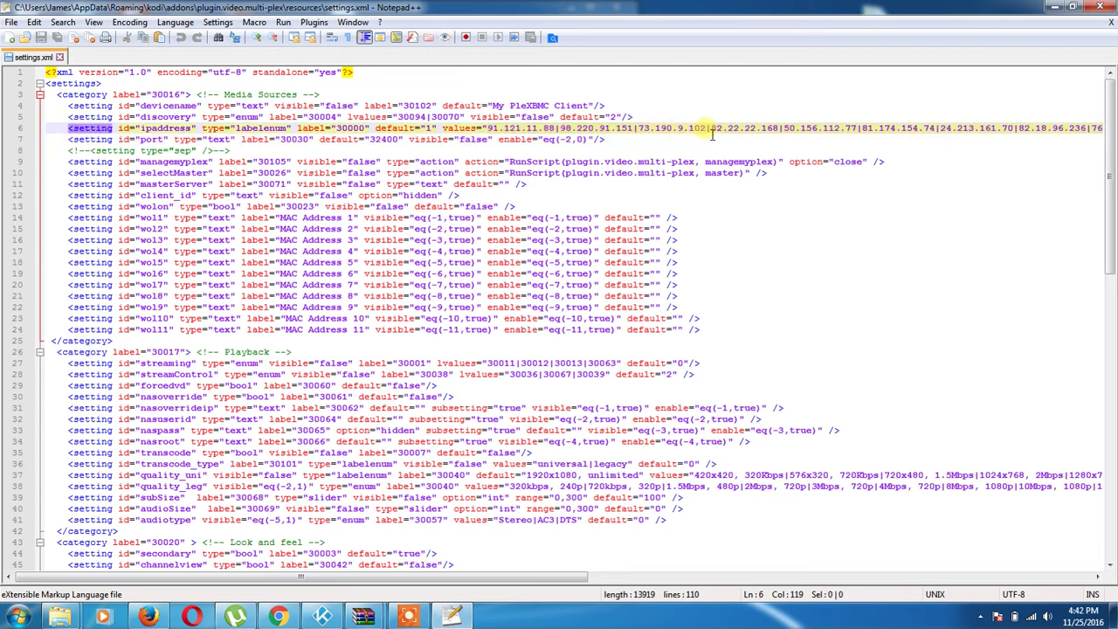
key("BackSpace")
key("BackSpace")
key("BackSpace")
key("BackSpace")
key("BackSpace")
key("BackSpace")
key("BackSpace")
key("BackSpace")
key("BackSpace")
key("BackSpace")
key("BackSpace")
key("BackSpace")
key("BackSpace")
key("BackSpace")
key("BackSpace")
key("BackSpace")
key("BackSpace")
key("BackSpace")
key("BackSpace")
key("BackSpace")
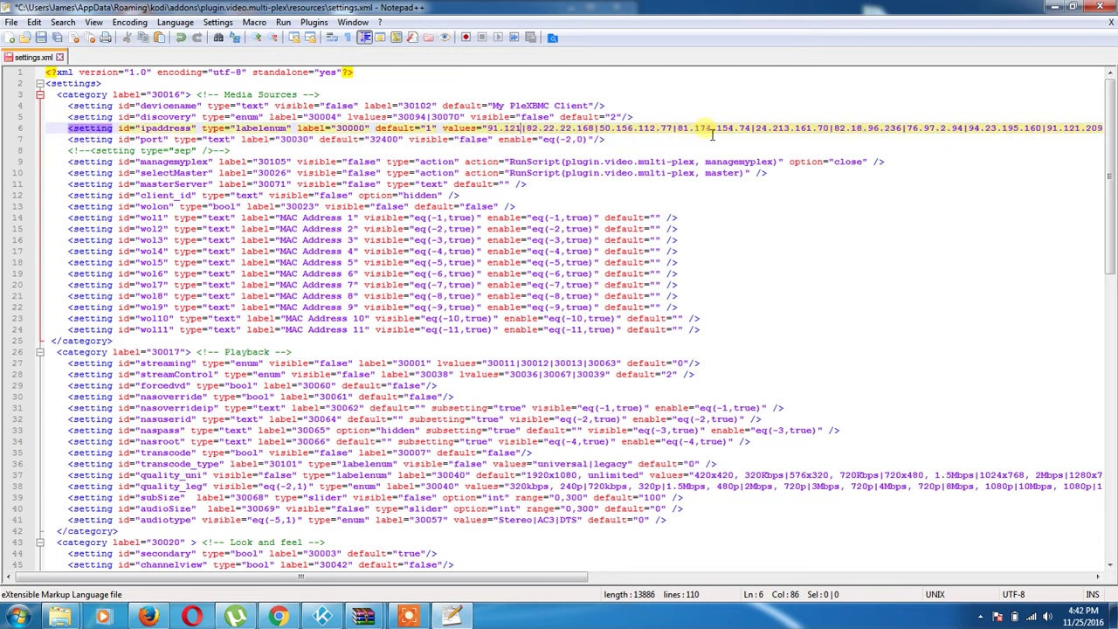
key("BackSpace")
key("BackSpace")
key("BackSpace")
key("BackSpace")
key("BackSpace")
key("BackSpace")
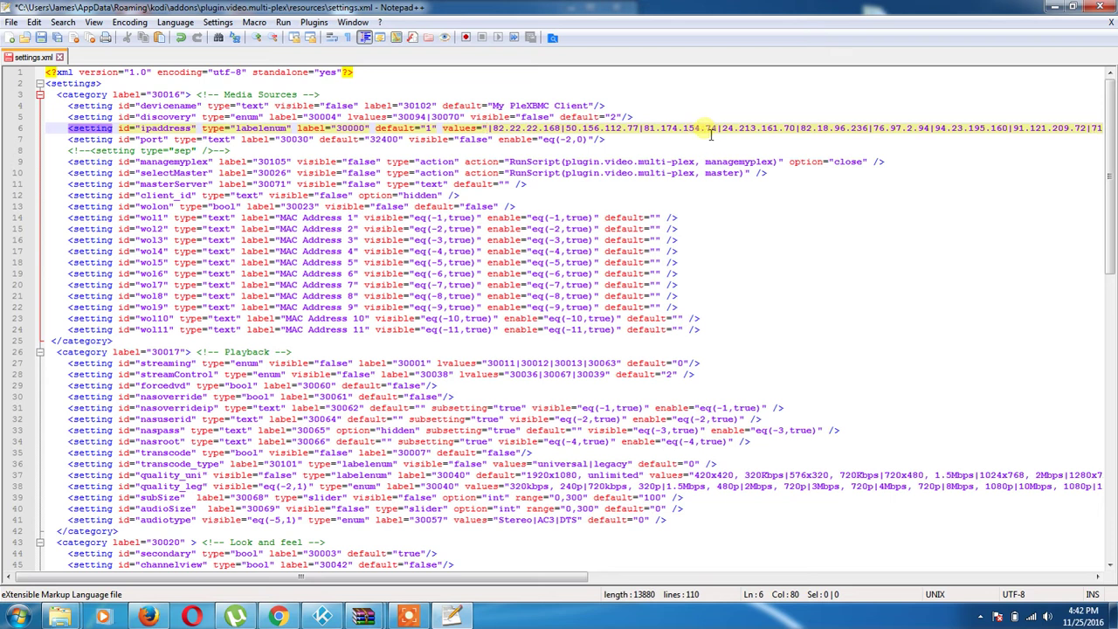
Try to delete the IP addresses from 82.22.22.168 through 94.23.195.160 in the values of the ipaddress setting on line 6.
left_click(1052, 129)
key("BackSpace")
key("BackSpace")
key("BackSpace")
key("BackSpace")
key("BackSpace")
key("BackSpace")
key("BackSpace")
key("BackSpace")
key("BackSpace")
key("BackSpace")
key("BackSpace")
key("BackSpace")
key("BackSpace")
key("BackSpace")
key("BackSpace")
key("BackSpace")
key("BackSpace")
key("BackSpace")
key("BackSpace")
key("BackSpace")
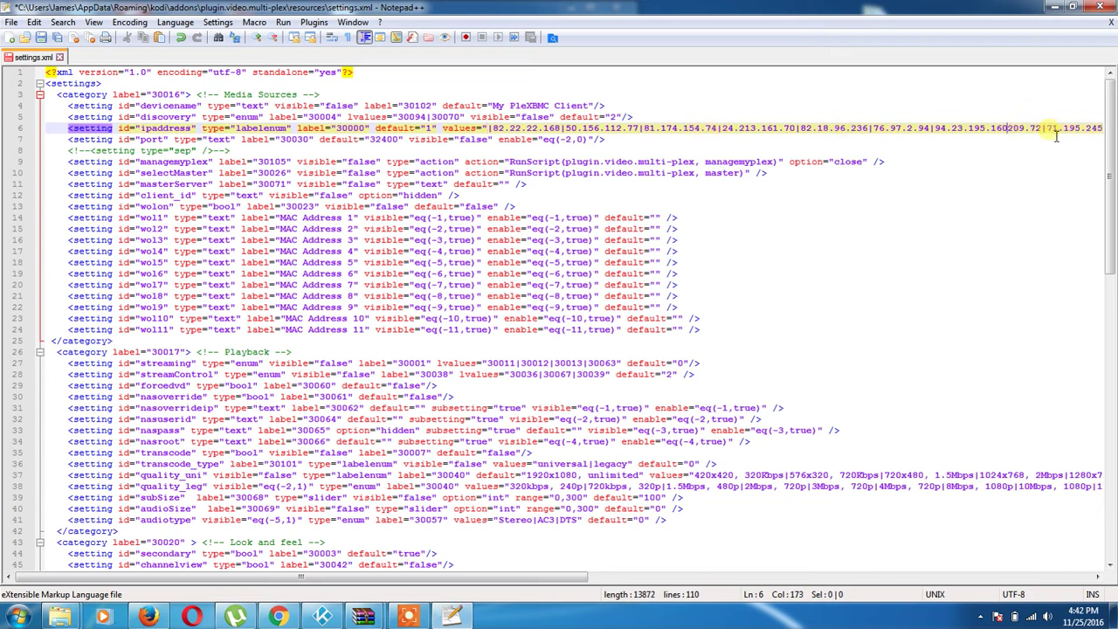
key("BackSpace")
key("BackSpace")
key("BackSpace")
key("BackSpace")
key("BackSpace")
key("BackSpace")
key("BackSpace")
key("BackSpace")
key("BackSpace")
key("BackSpace")
key("BackSpace")
key("BackSpace")
key("BackSpace")
key("BackSpace")
key("BackSpace")
key("BackSpace")
key("BackSpace")
key("BackSpace")
key("BackSpace")
key("BackSpace")
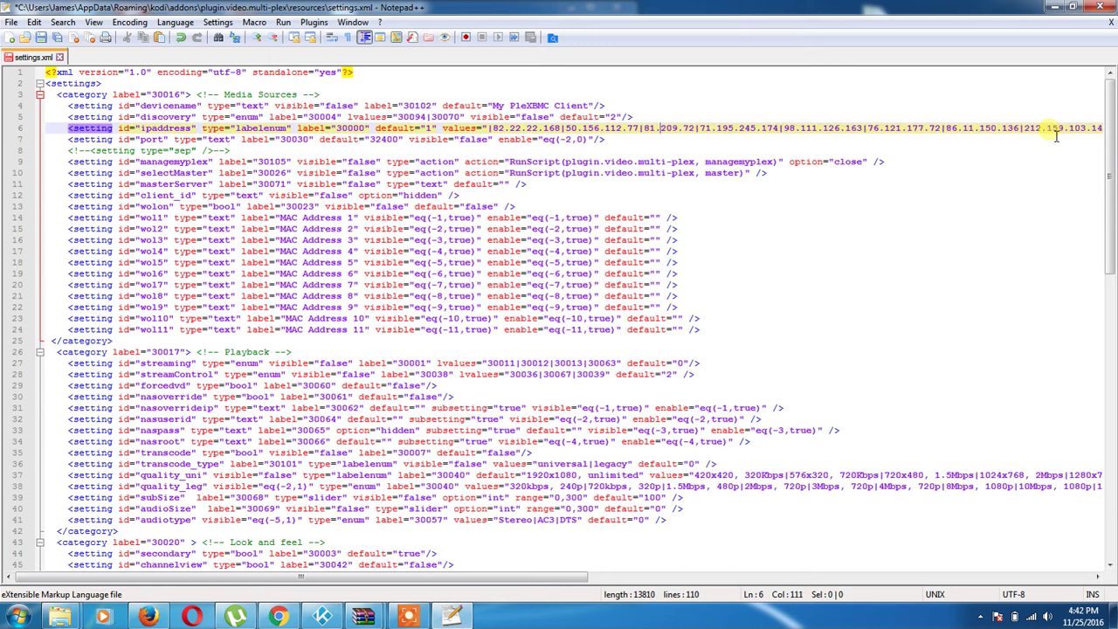
key("BackSpace")
key("BackSpace")
key("BackSpace")
key("BackSpace")
key("BackSpace")
key("BackSpace")
key("BackSpace")
key("BackSpace")
key("BackSpace")
key("BackSpace")
key("BackSpace")
key("BackSpace")
key("BackSpace")
key("BackSpace")
key("BackSpace")
key("BackSpace")
key("BackSpace")
key("BackSpace")
key("BackSpace")
key("BackSpace")
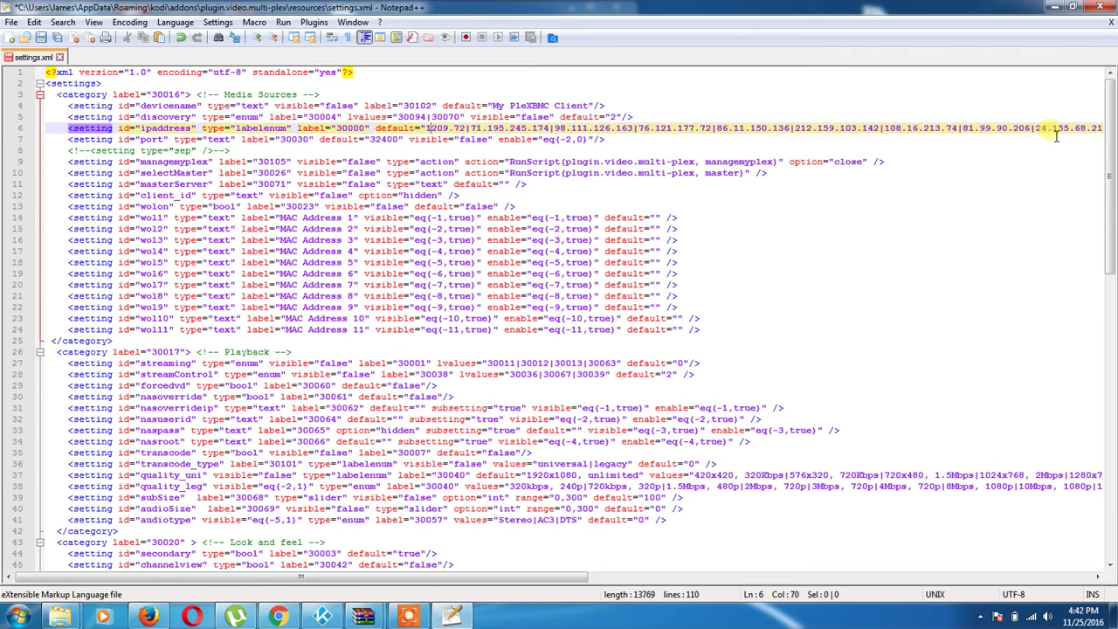
Close settings.xml without saving the edits and return to its resources folder in Windows Explorer.
left_click(1111, 12)
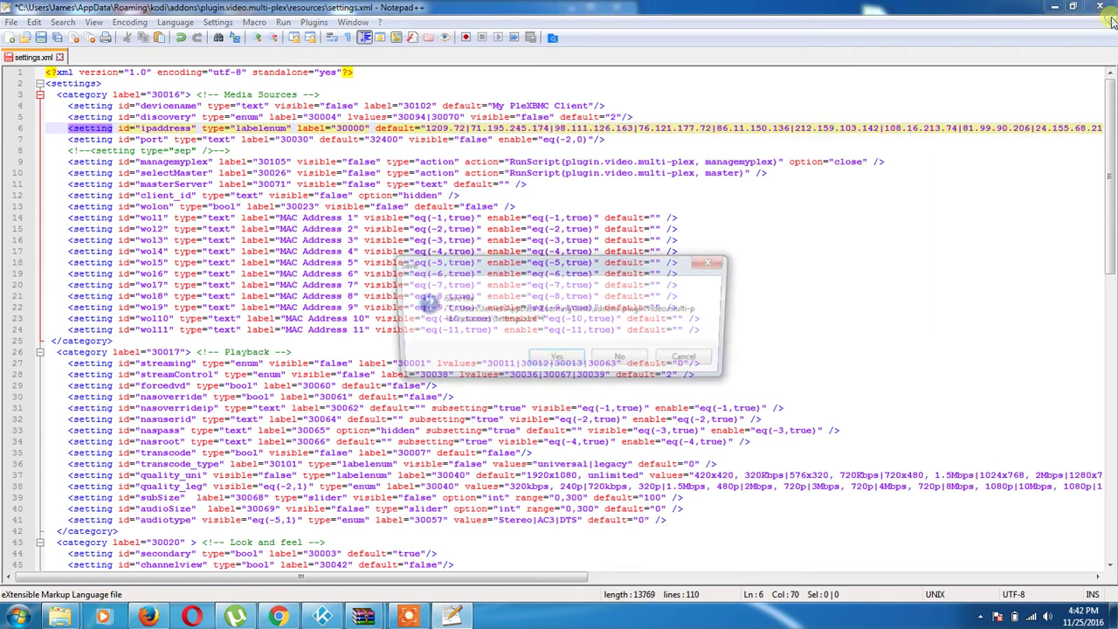
left_click(623, 361)
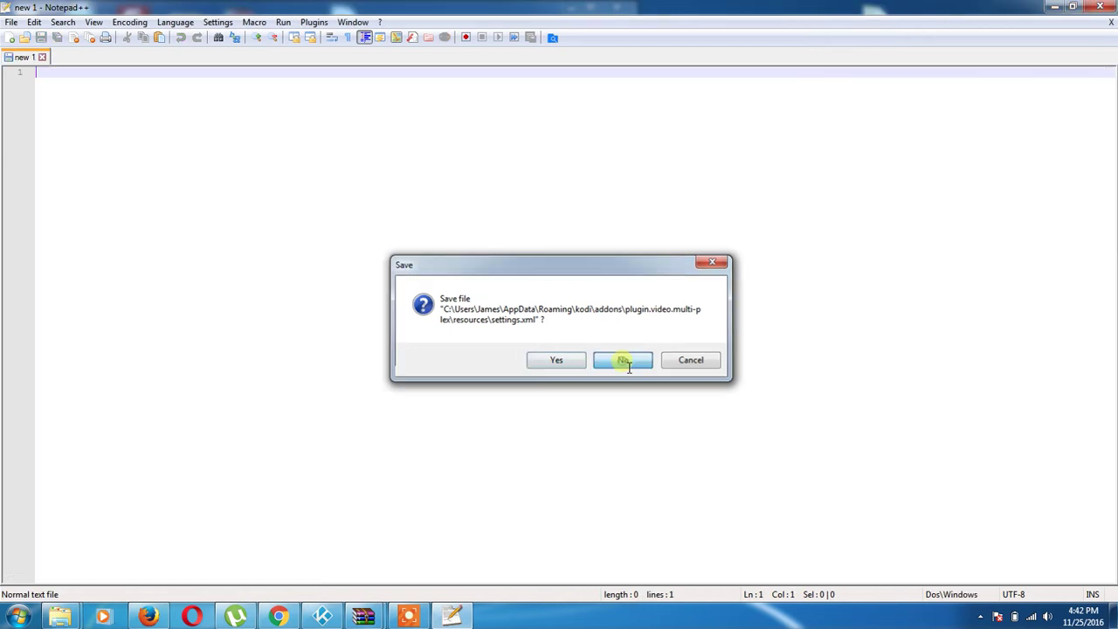
left_click(1055, 7)
Reopen settings.xml from the resources folder in Notepad++.
left_click(283, 145)
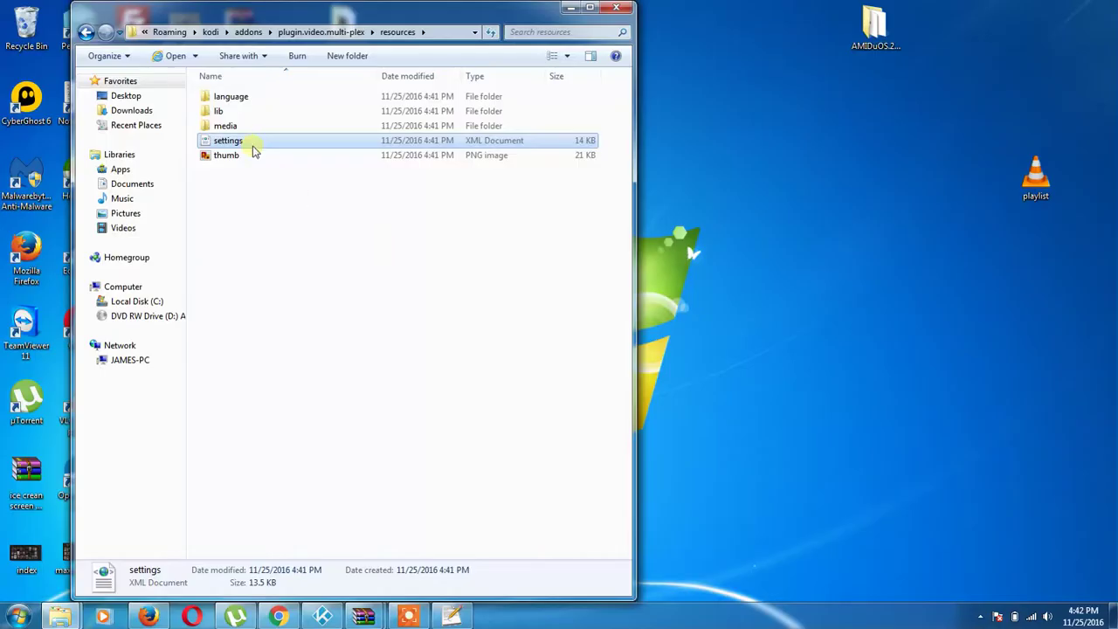
right_click(251, 142)
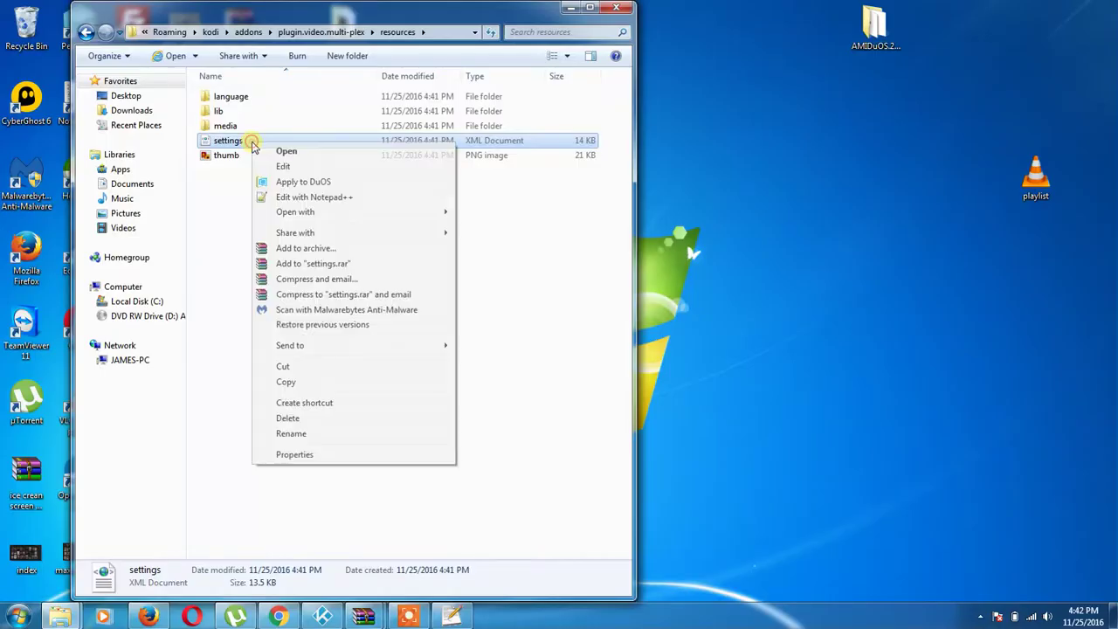
left_click(297, 197)
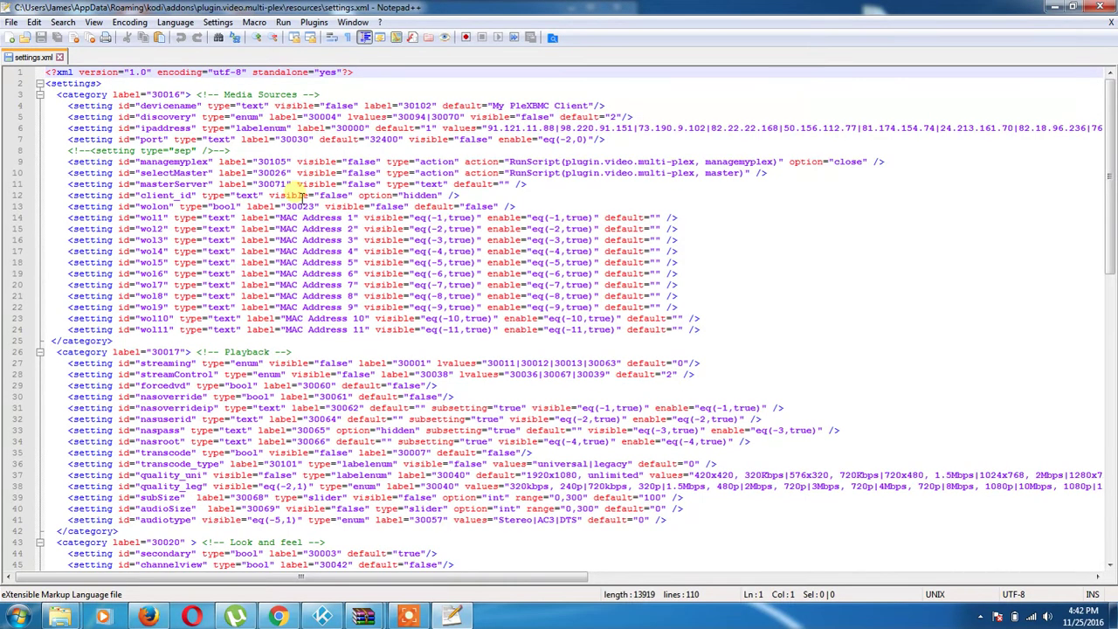
Delete the first IP address, 91.121.11.88, and its separator from the values of the ipaddress setting on line 6.
left_click_drag(486, 128, 563, 130)
left_click(564, 131)
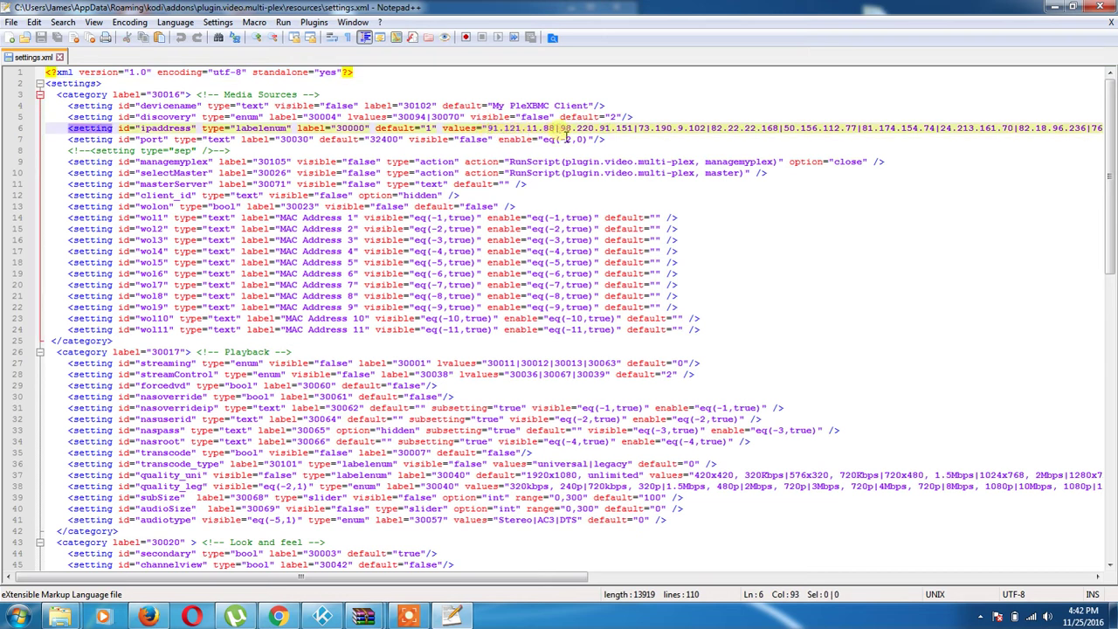
key("BackSpace")
key("BackSpace")
key("BackSpace")
key("BackSpace")
key("BackSpace")
key("BackSpace")
key("BackSpace")
key("BackSpace")
key("BackSpace")
key("BackSpace")
key("BackSpace")
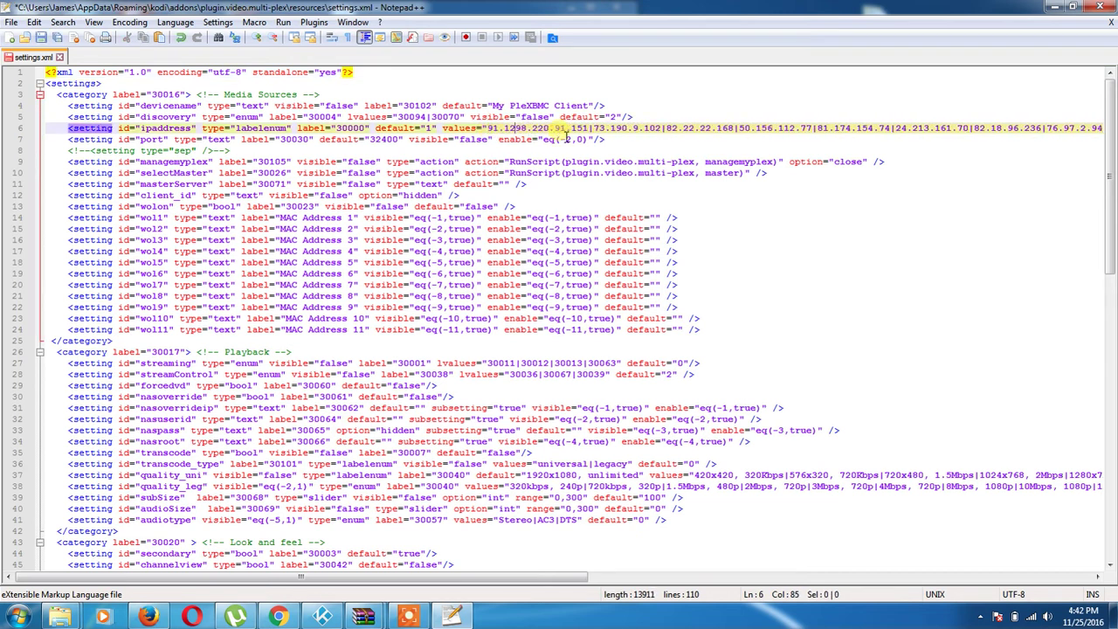
key("BackSpace")
key("BackSpace")
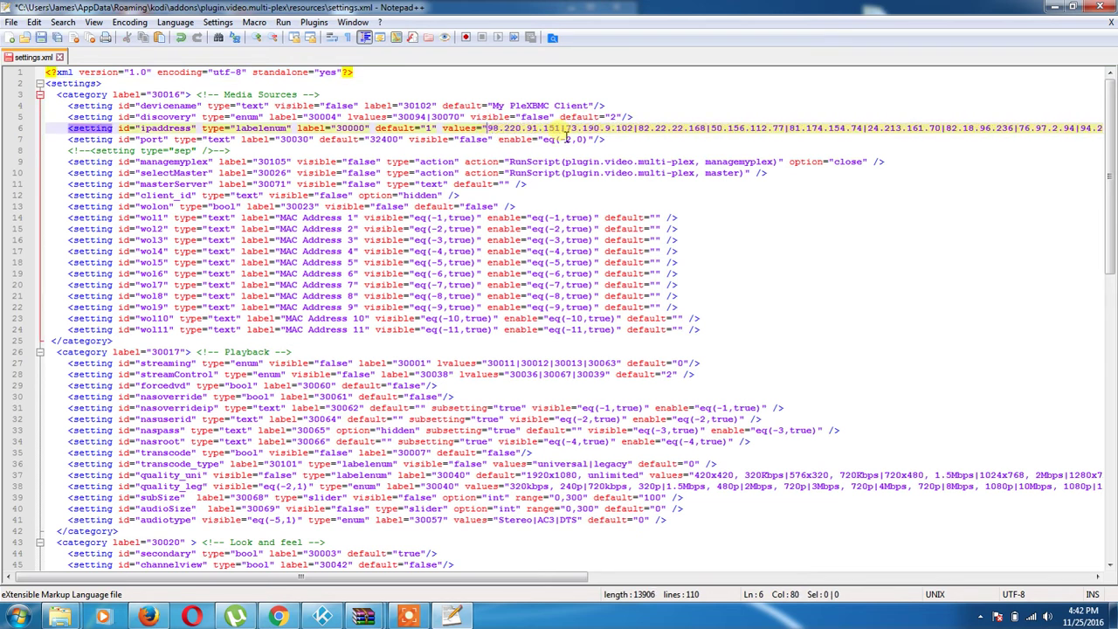
Delete the IP addresses from 98.220.91.151 through 82.18.96.236 so the ipaddress values start with 76.97.2.94.
left_click(1024, 129)
key("BackSpace")
key("BackSpace")
key("BackSpace")
key("BackSpace")
key("BackSpace")
key("BackSpace")
key("BackSpace")
key("BackSpace")
key("BackSpace")
key("BackSpace")
key("BackSpace")
key("BackSpace")
key("BackSpace")
key("BackSpace")
key("BackSpace")
key("BackSpace")
key("BackSpace")
key("BackSpace")
key("BackSpace")
key("BackSpace")
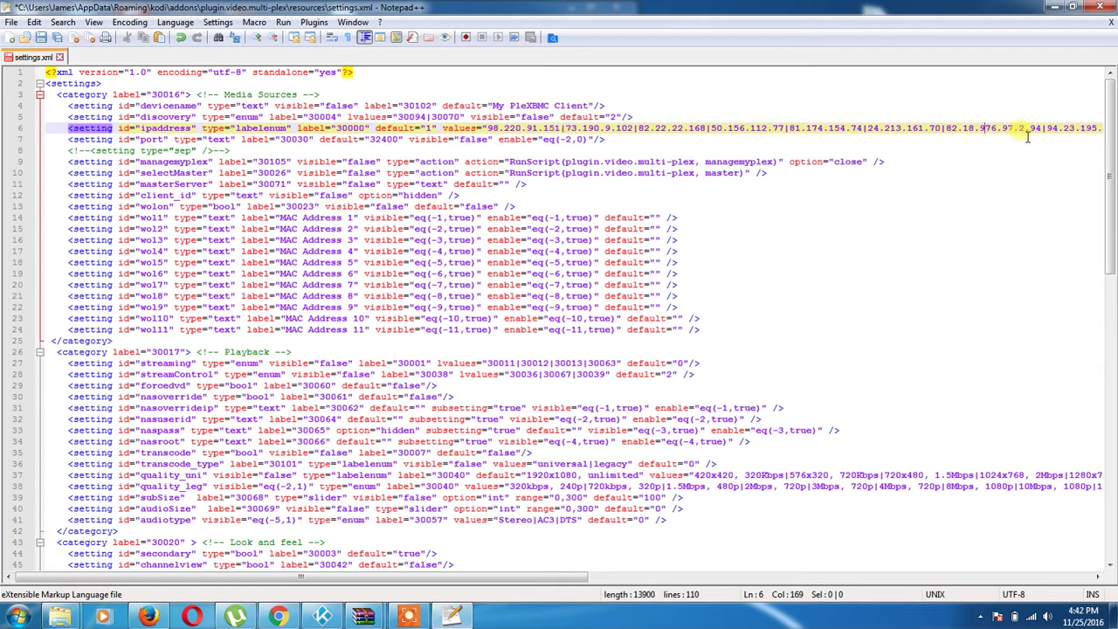
key("BackSpace")
key("BackSpace")
key("BackSpace")
key("BackSpace")
key("BackSpace")
key("BackSpace")
key("BackSpace")
key("BackSpace")
key("BackSpace")
key("BackSpace")
key("BackSpace")
key("BackSpace")
key("BackSpace")
key("BackSpace")
key("BackSpace")
key("BackSpace")
key("BackSpace")
key("BackSpace")
key("BackSpace")
key("BackSpace")
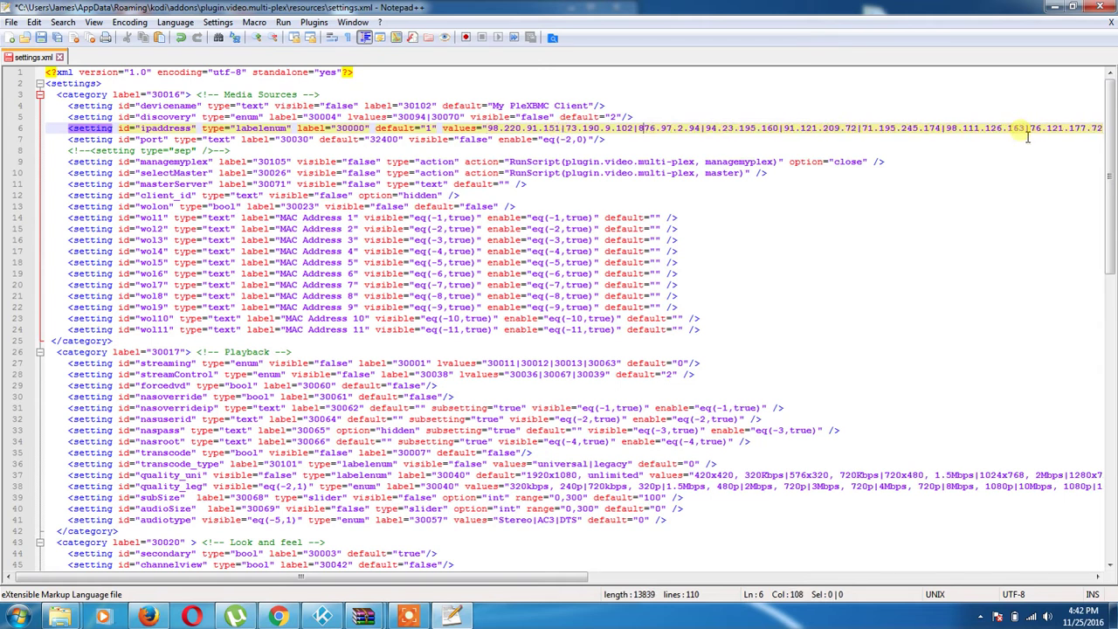
key("BackSpace")
key("BackSpace")
key("BackSpace")
key("BackSpace")
key("BackSpace")
key("BackSpace")
key("BackSpace")
key("BackSpace")
key("BackSpace")
key("BackSpace")
key("BackSpace")
key("BackSpace")
key("BackSpace")
key("BackSpace")
key("BackSpace")
key("BackSpace")
key("BackSpace")
key("BackSpace")
key("BackSpace")
key("BackSpace")
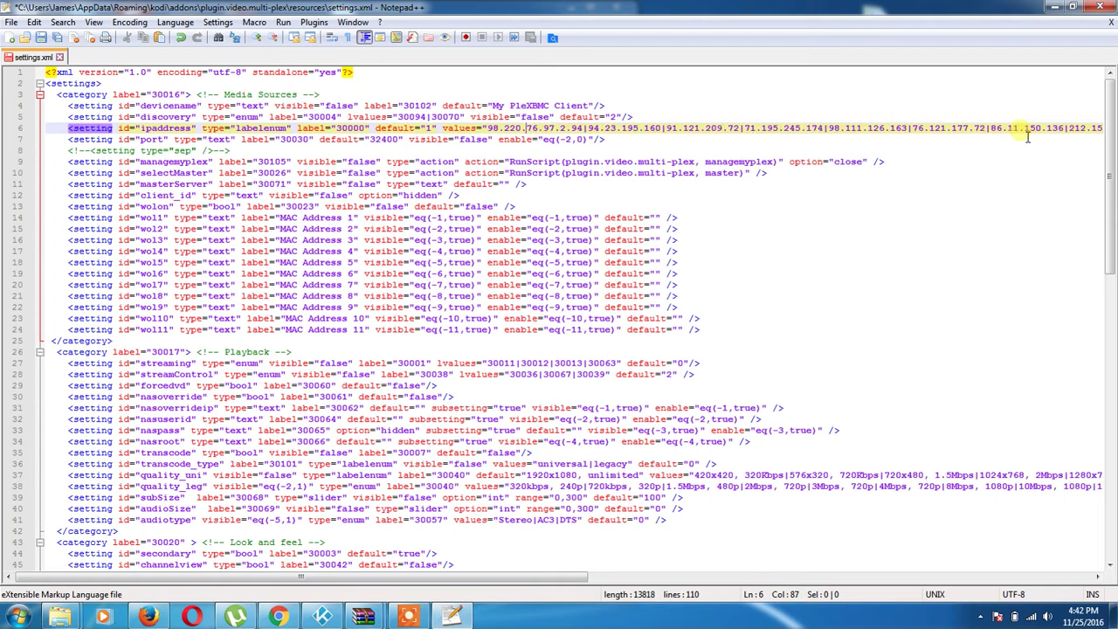
key("BackSpace")
key("BackSpace")
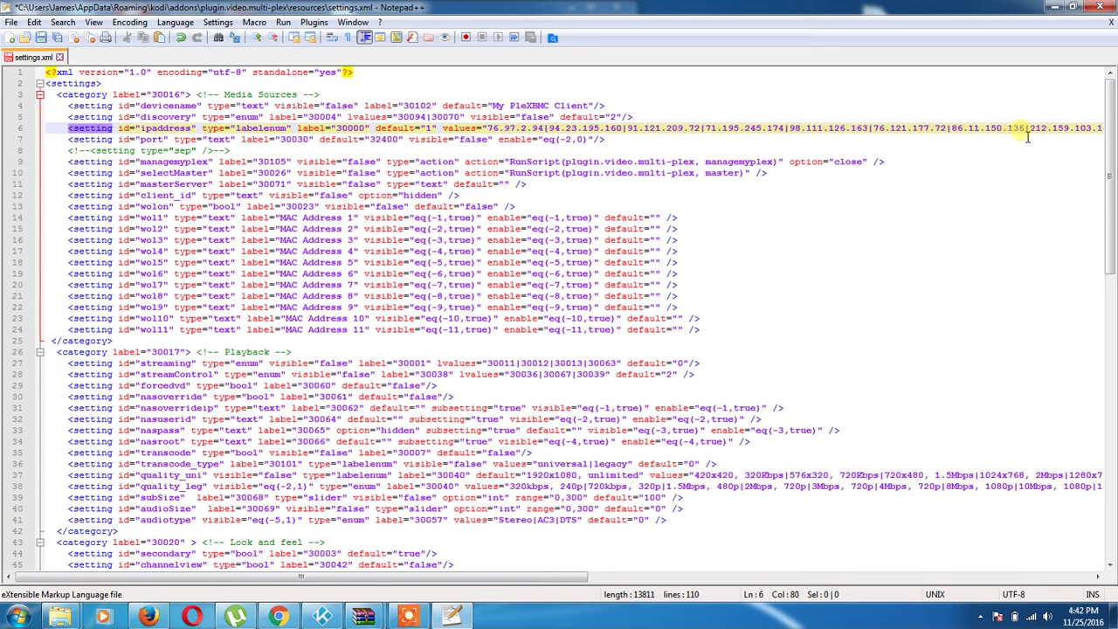
Delete the IP addresses from 76.97.2.94 through 86.11.150.136 and the 212.15 that follows from the ipaddress values on line 6.
left_click(1068, 130)
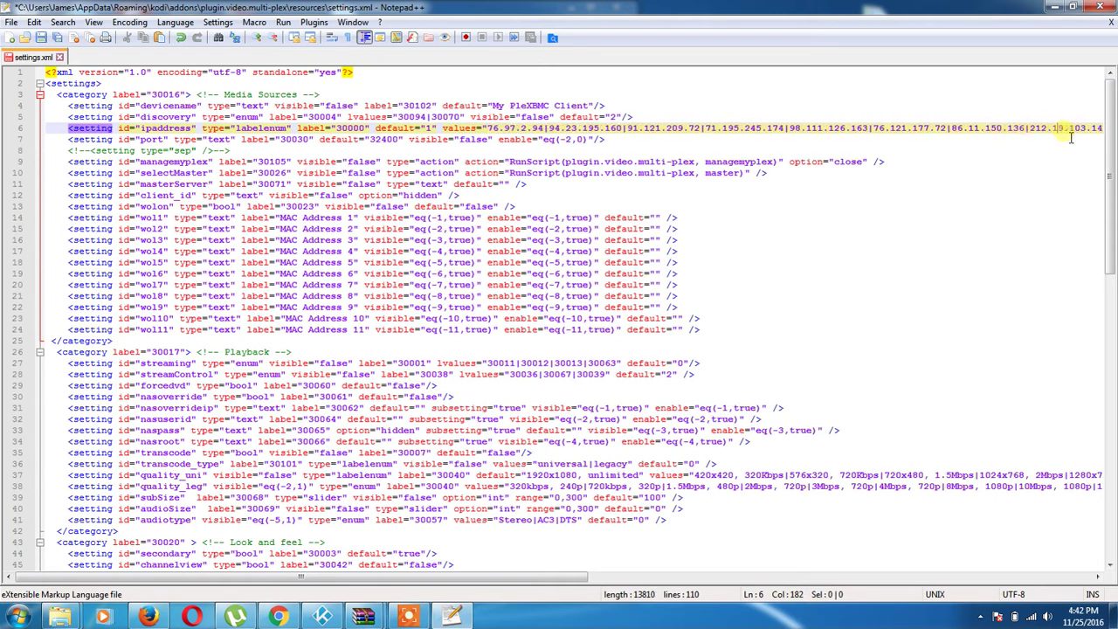
key("BackSpace")
key("BackSpace")
key("BackSpace")
key("BackSpace")
key("BackSpace")
key("BackSpace")
key("BackSpace")
key("BackSpace")
key("BackSpace")
key("BackSpace")
key("BackSpace")
key("BackSpace")
key("BackSpace")
key("BackSpace")
key("BackSpace")
key("BackSpace")
key("BackSpace")
key("BackSpace")
key("BackSpace")
key("BackSpace")
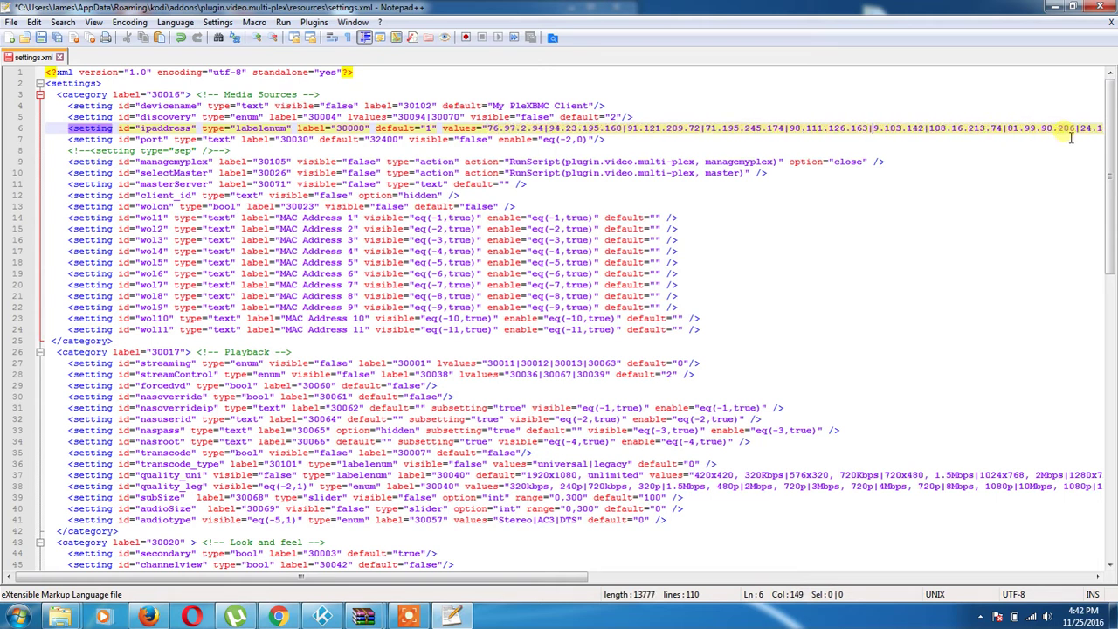
key("BackSpace")
key("BackSpace")
key("BackSpace")
key("BackSpace")
key("BackSpace")
key("BackSpace")
key("BackSpace")
key("BackSpace")
key("BackSpace")
key("BackSpace")
key("BackSpace")
key("BackSpace")
key("BackSpace")
key("BackSpace")
key("BackSpace")
key("BackSpace")
key("BackSpace")
key("BackSpace")
key("BackSpace")
key("BackSpace")
key("BackSpace")
key("BackSpace")
key("BackSpace")
key("BackSpace")
key("BackSpace")
key("BackSpace")
key("BackSpace")
key("BackSpace")
key("BackSpace")
key("BackSpace")
key("BackSpace")
key("BackSpace")
key("BackSpace")
key("BackSpace")
key("BackSpace")
key("BackSpace")
key("BackSpace")
key("BackSpace")
key("BackSpace")
key("BackSpace")
key("BackSpace")
key("BackSpace")
key("BackSpace")
key("BackSpace")
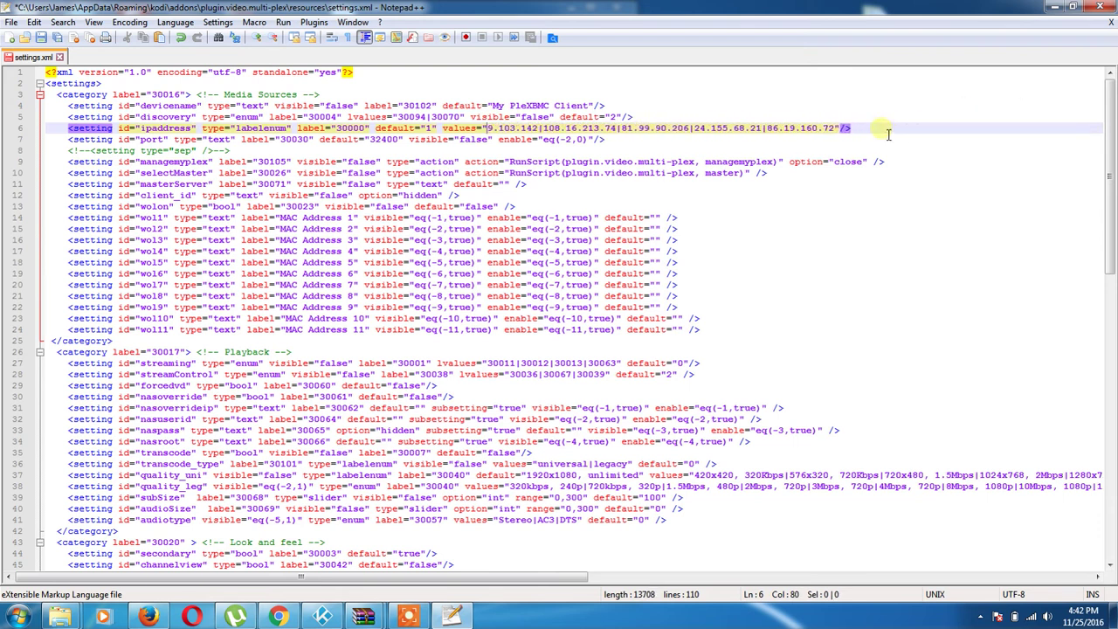
Delete the remaining addresses, from 9.103.142 through 86.19.160.72, leaving the quotes of the ipaddress values empty.
left_click(837, 129)
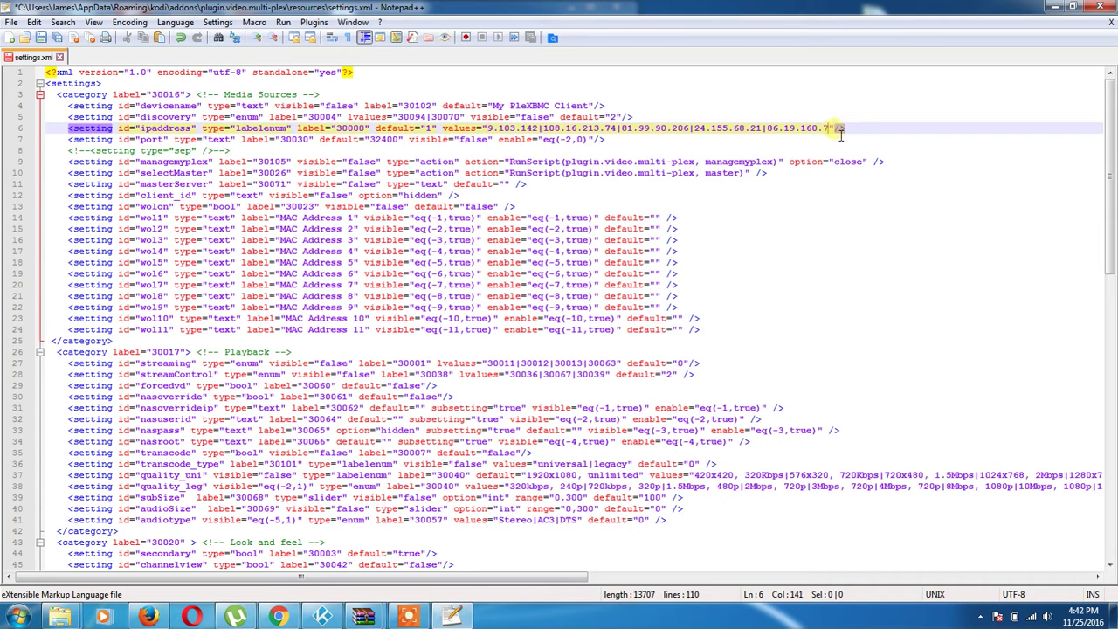
key("BackSpace")
key("BackSpace")
key("BackSpace")
key("BackSpace")
key("BackSpace")
key("BackSpace")
key("BackSpace")
key("BackSpace")
key("BackSpace")
key("BackSpace")
key("BackSpace")
key("BackSpace")
key("BackSpace")
key("BackSpace")
key("BackSpace")
key("BackSpace")
key("BackSpace")
key("BackSpace")
key("BackSpace")
key("BackSpace")
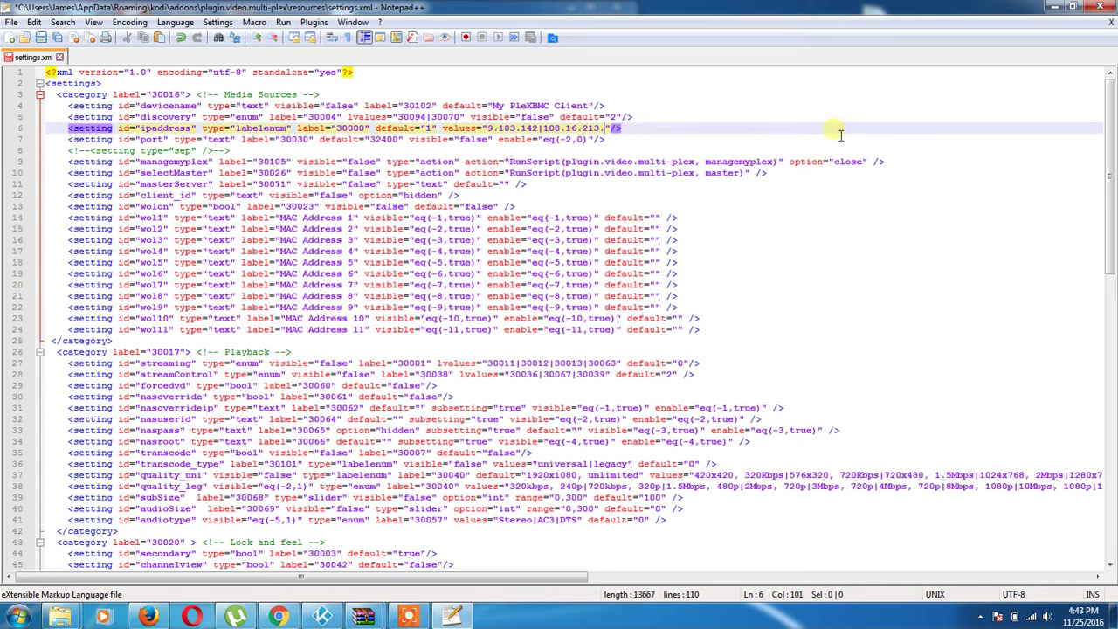
key("BackSpace")
key("BackSpace")
key("BackSpace")
key("BackSpace")
key("BackSpace")
key("BackSpace")
key("BackSpace")
key("BackSpace")
key("BackSpace")
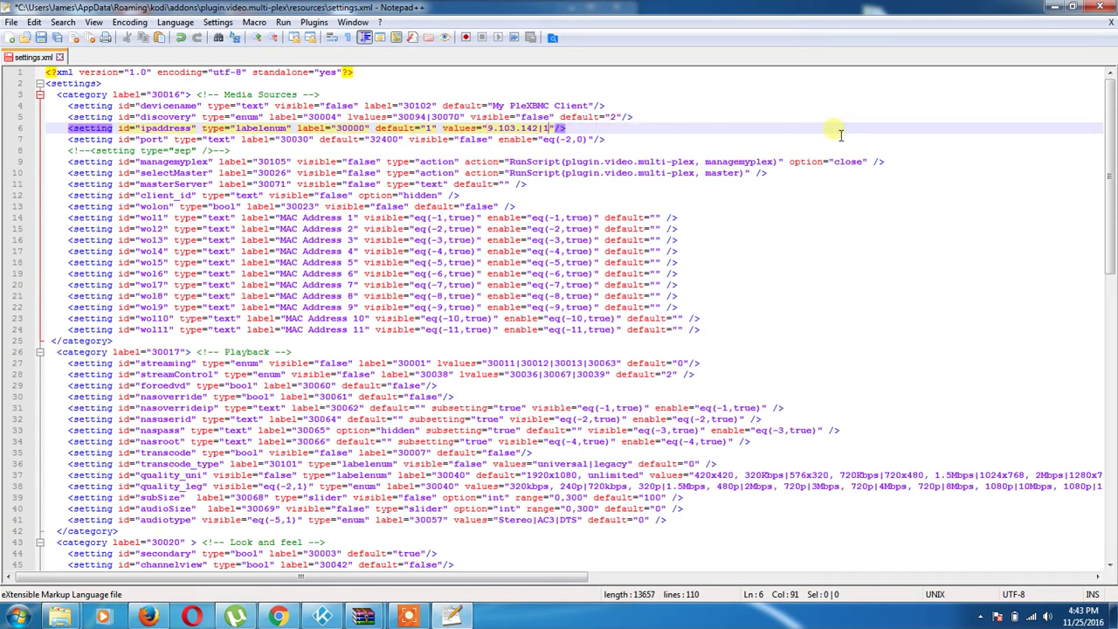
key("BackSpace")
key("BackSpace")
key("BackSpace")
key("BackSpace")
key("BackSpace")
key("BackSpace")
key("BackSpace")
key("BackSpace")
key("BackSpace")
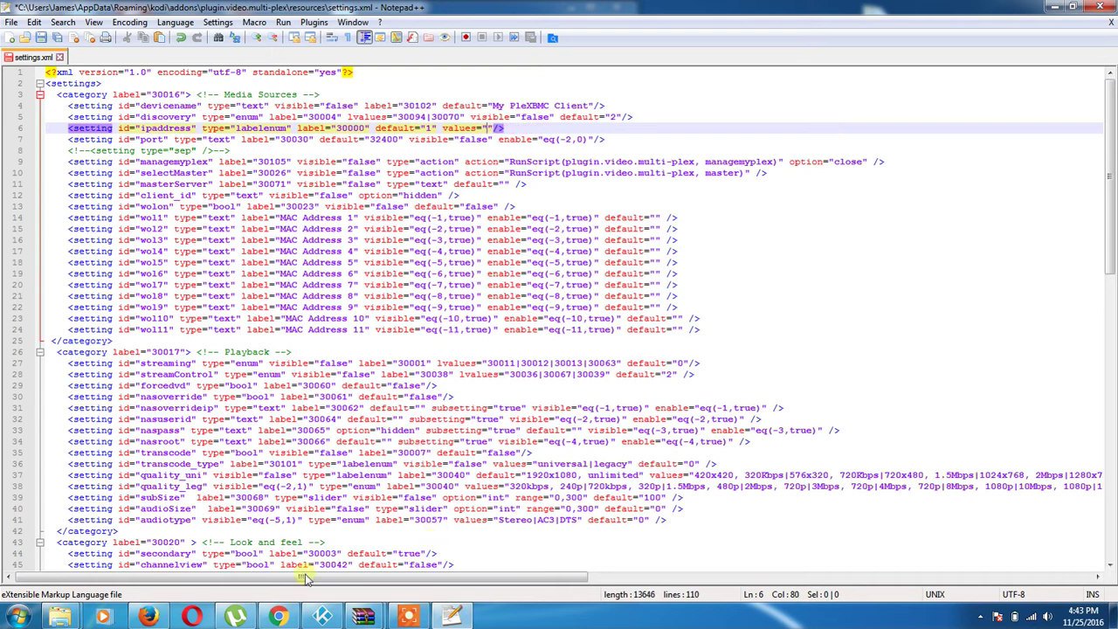
Switch to Facebook in Firefox and close the two open chat windows.
left_click(146, 617)
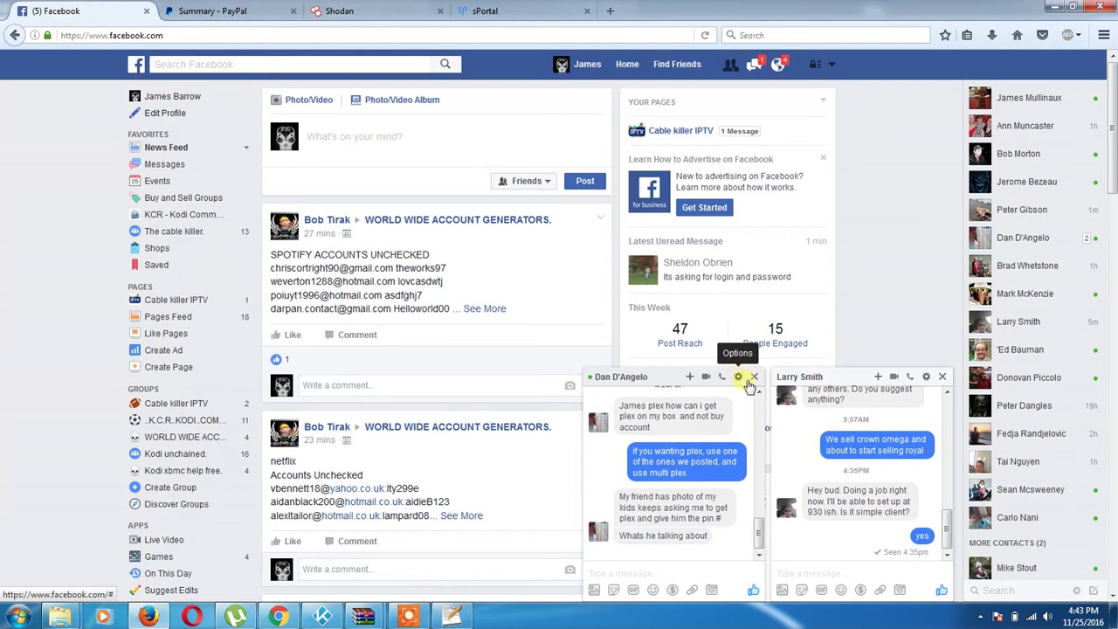
left_click(753, 377)
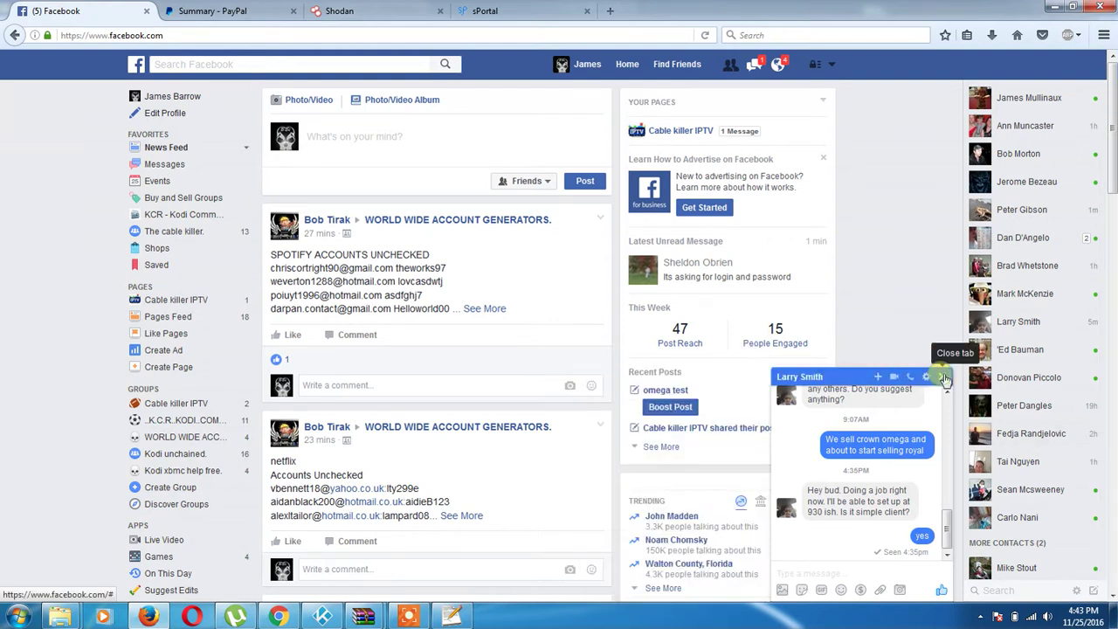
left_click(943, 377)
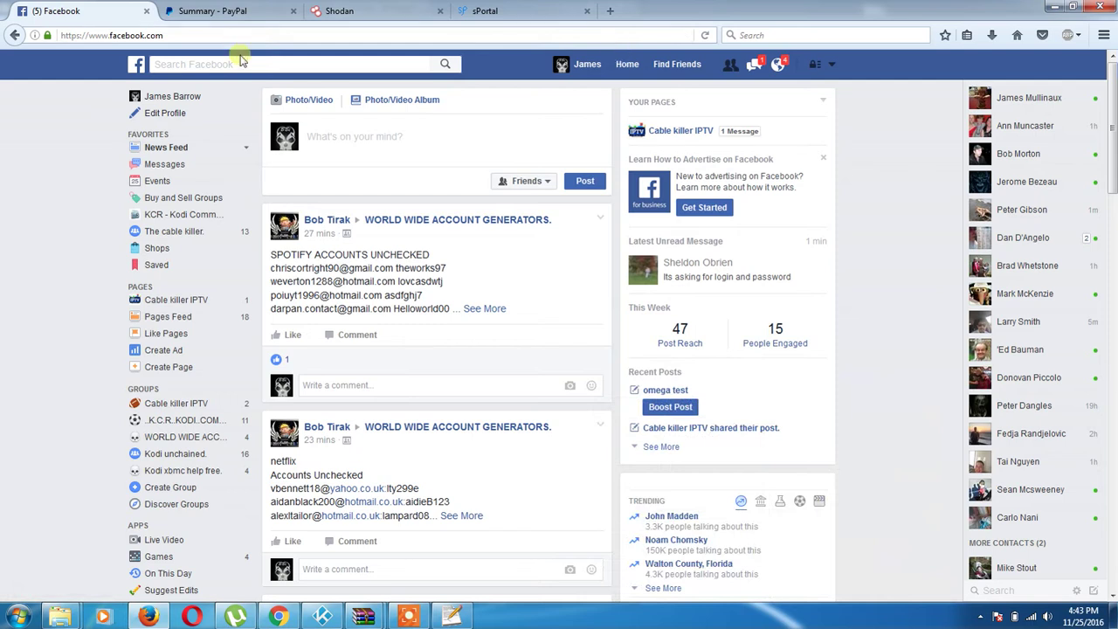
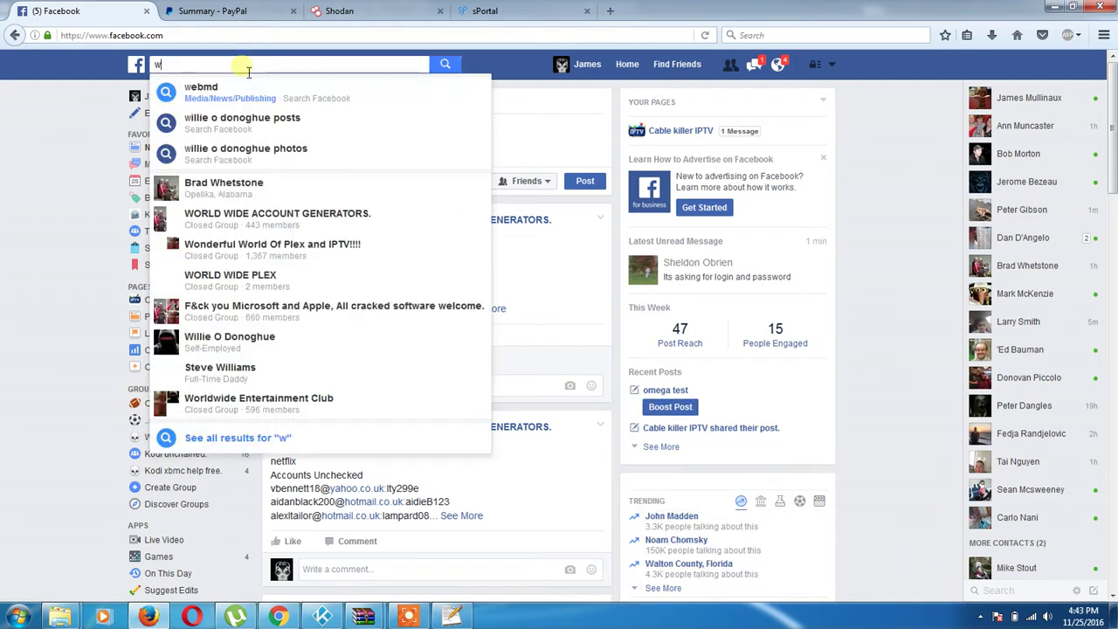
Search Facebook for "world wide" and open the WORLD WIDE PLEX group with 116 members.
type("or")
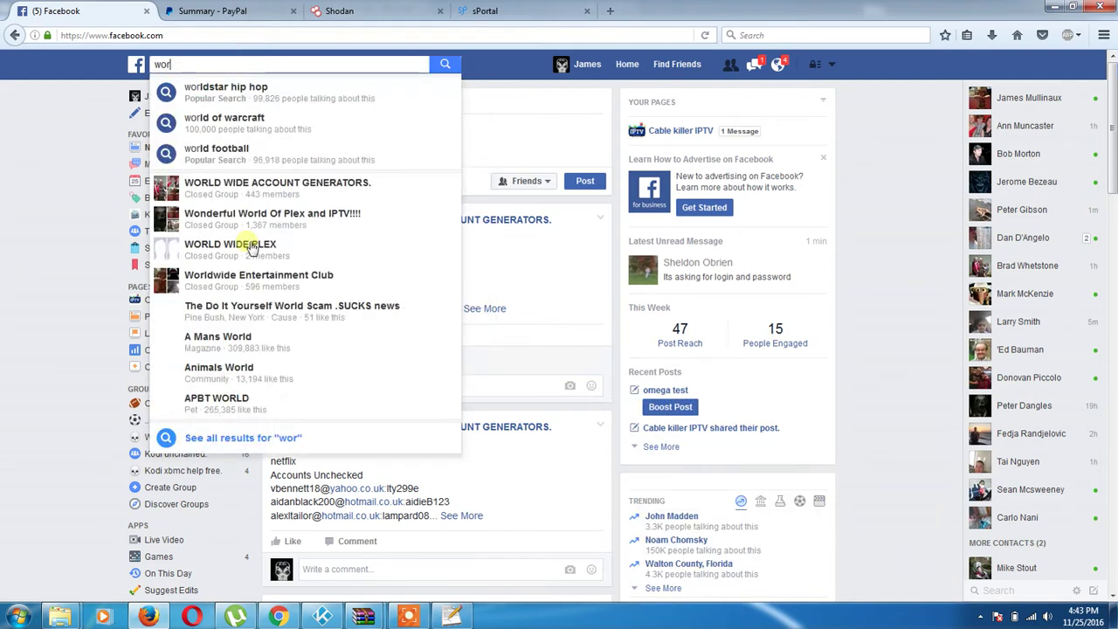
type("ld")
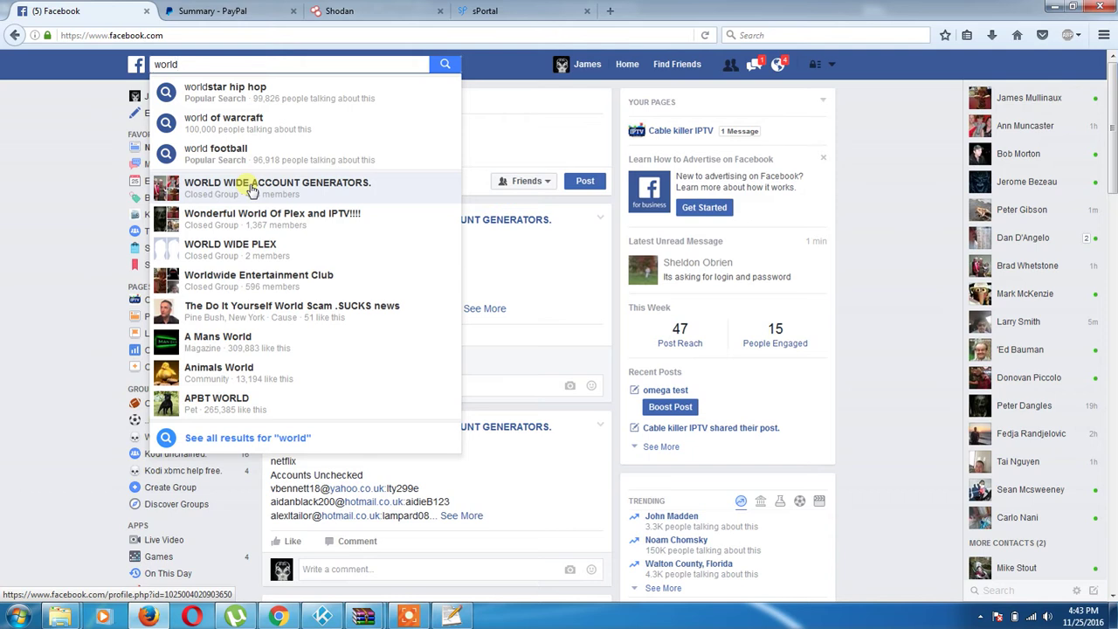
type(" wide")
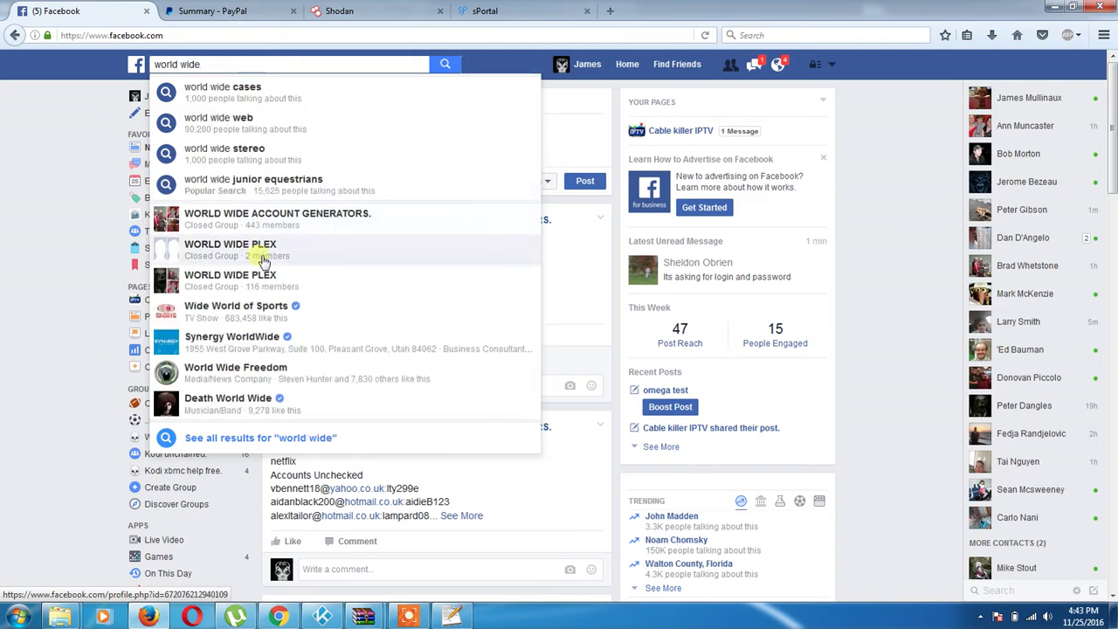
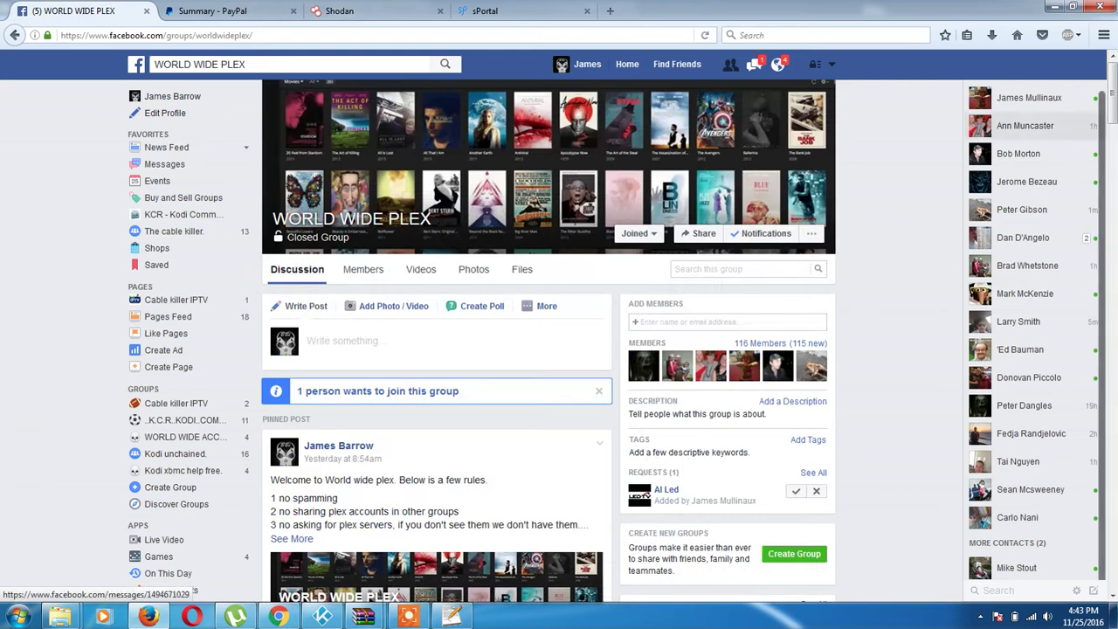
scroll(494, 286, "down", 5)
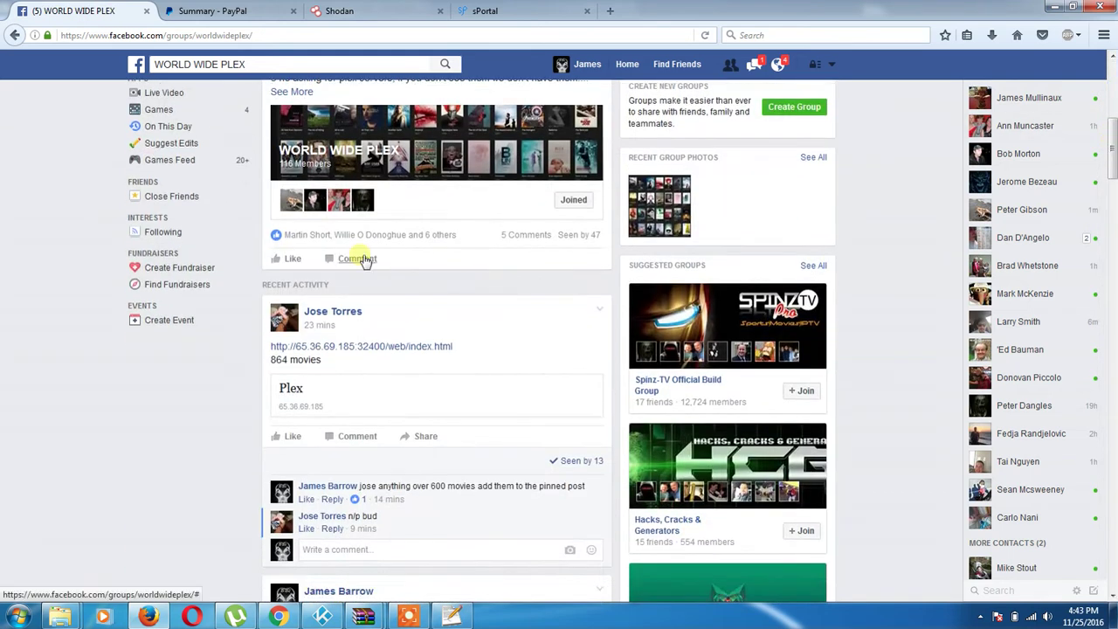
left_click(363, 259)
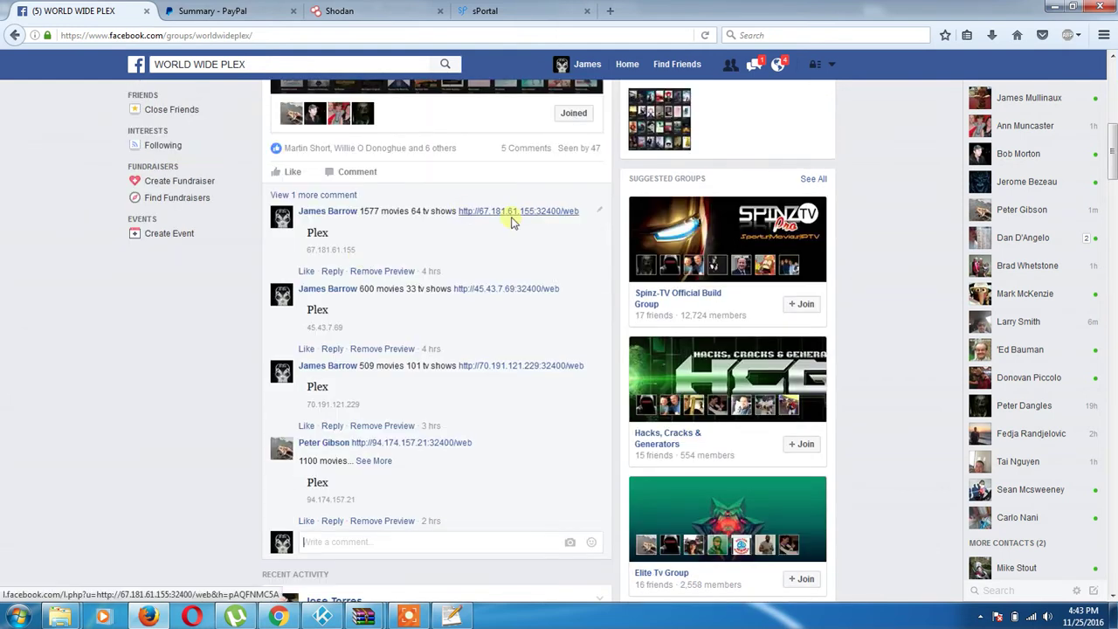
left_click_drag(582, 216, 462, 218)
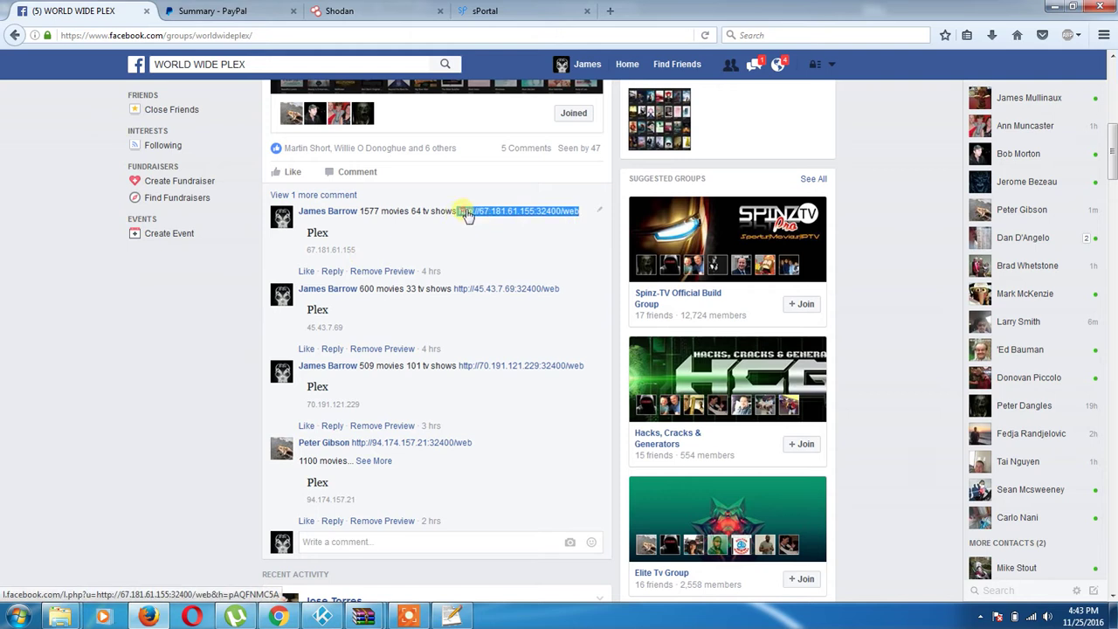
right_click(467, 216)
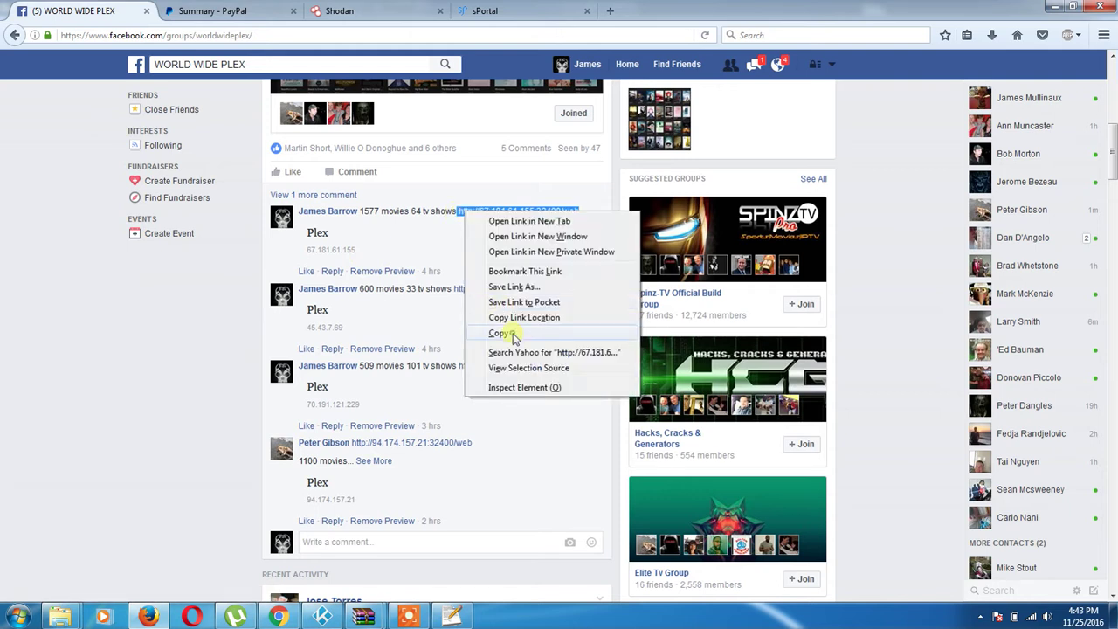
left_click(503, 334)
Open a new Notepad document and paste the copied server link into it.
left_click(16, 617)
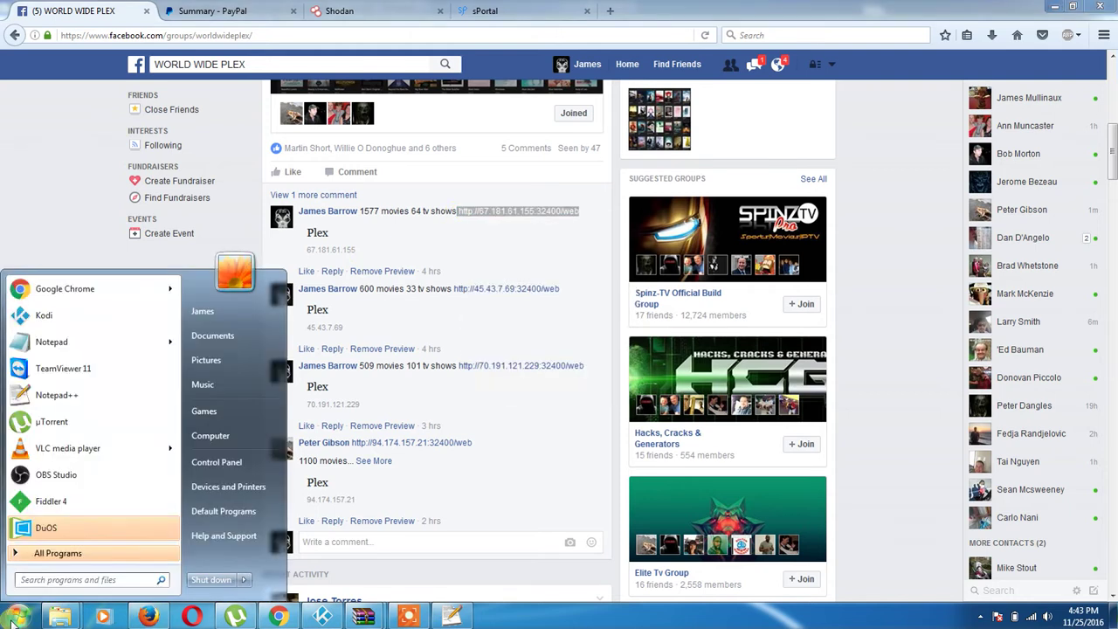
type("note")
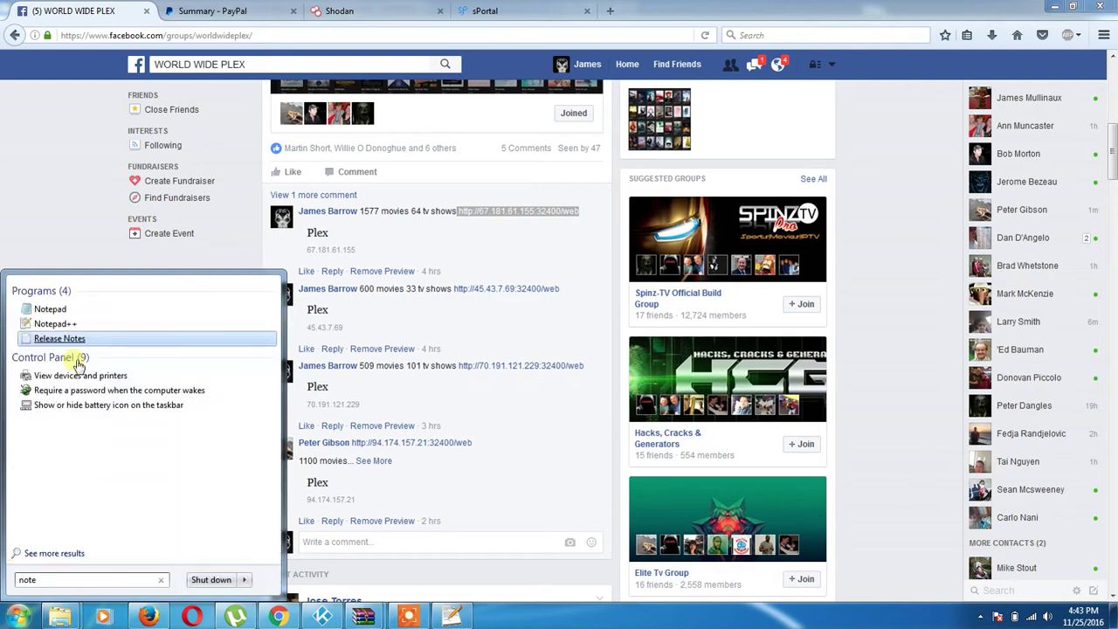
left_click(63, 311)
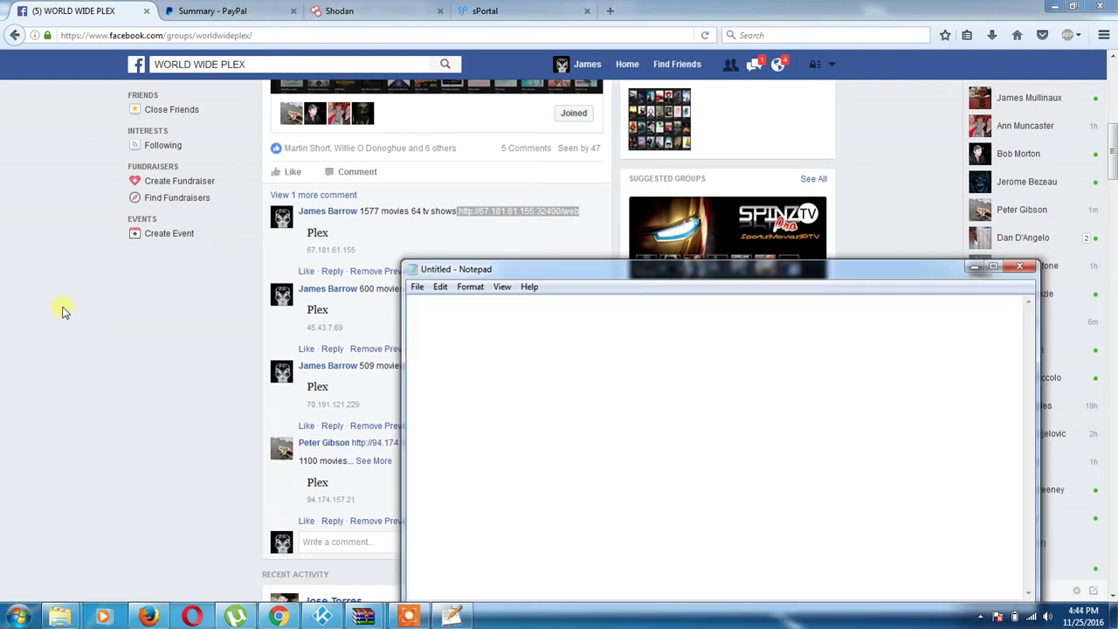
key("ctrl+v")
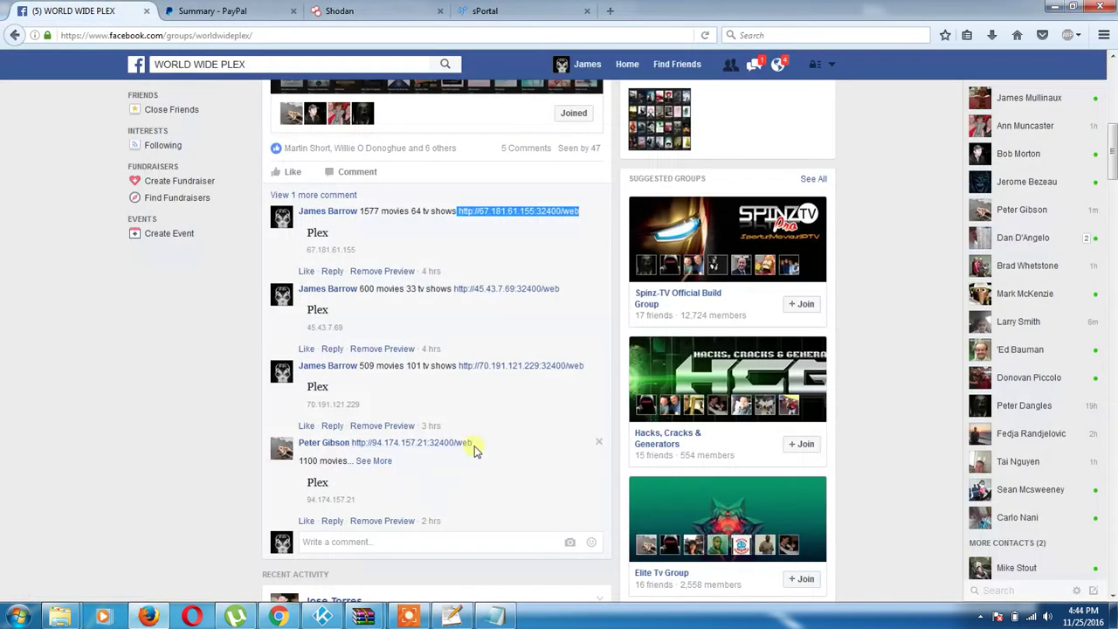
left_click_drag(473, 443, 358, 447)
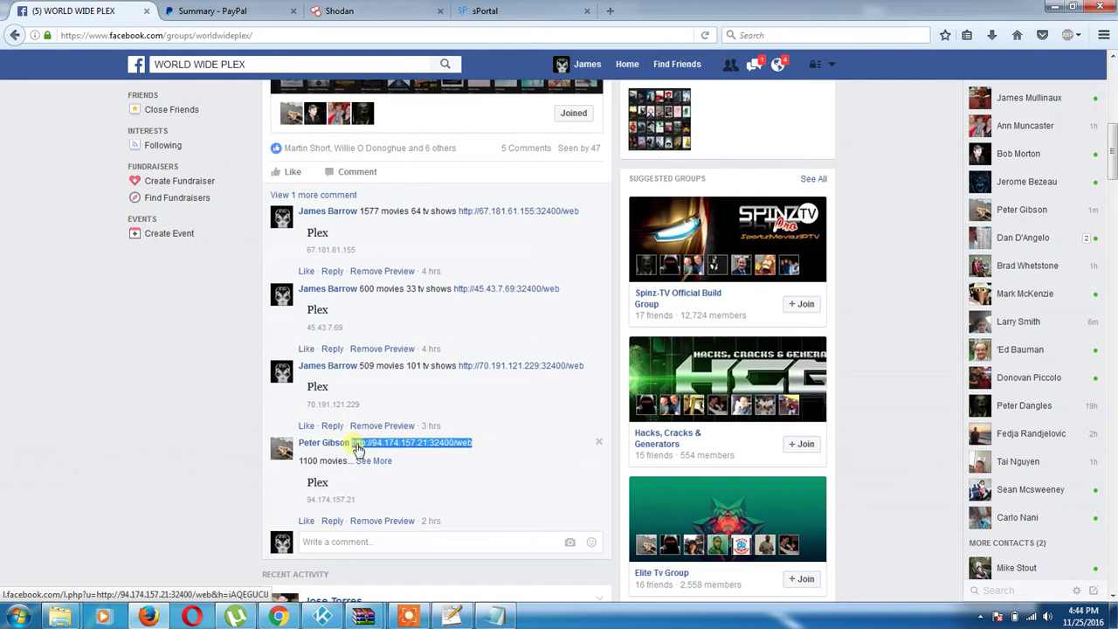
right_click(358, 447)
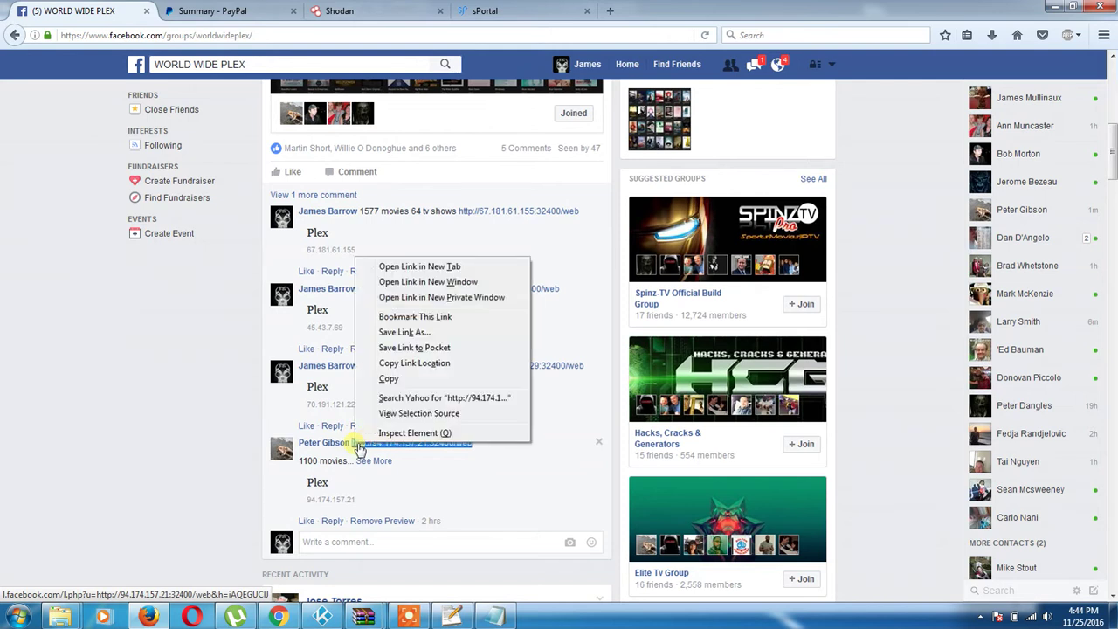
left_click(388, 378)
left_click(495, 617)
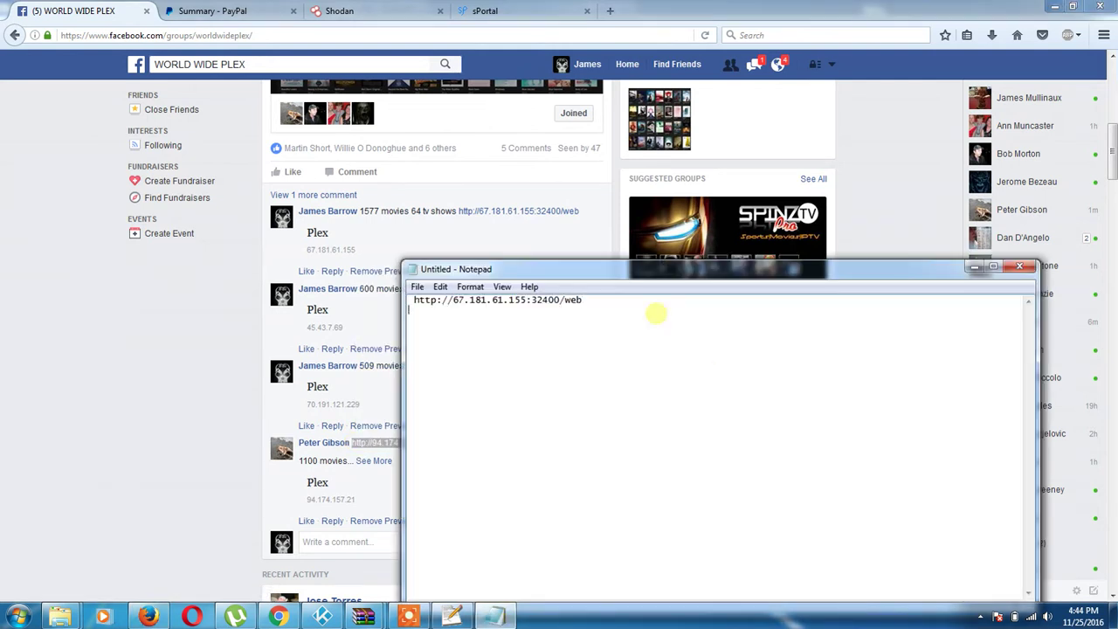
key("ctrl+v")
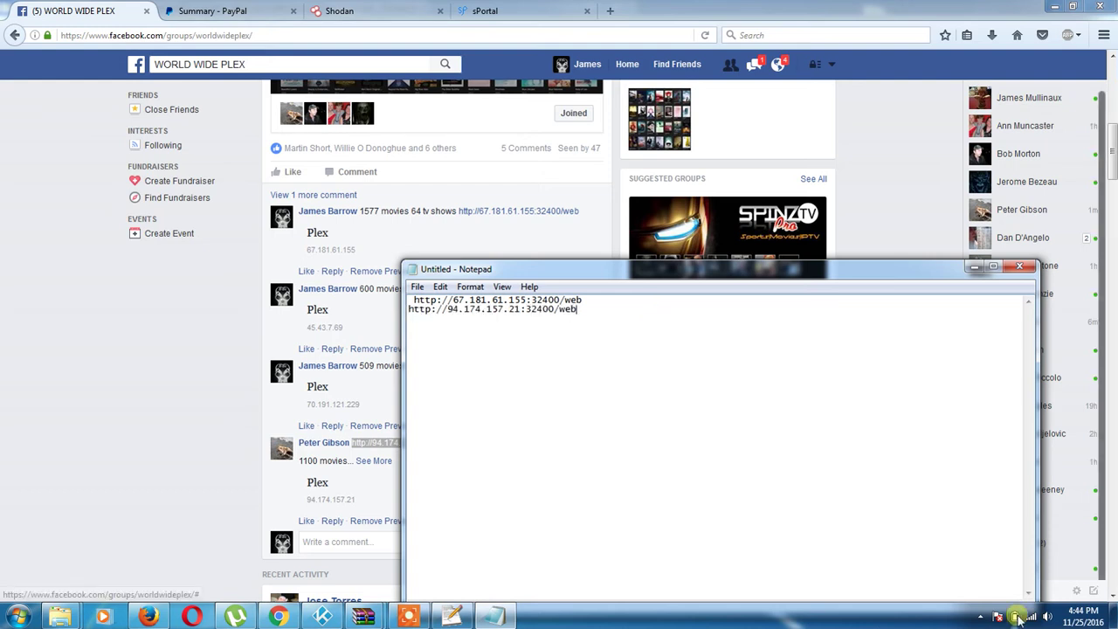
left_click(980, 616)
left_click(975, 541)
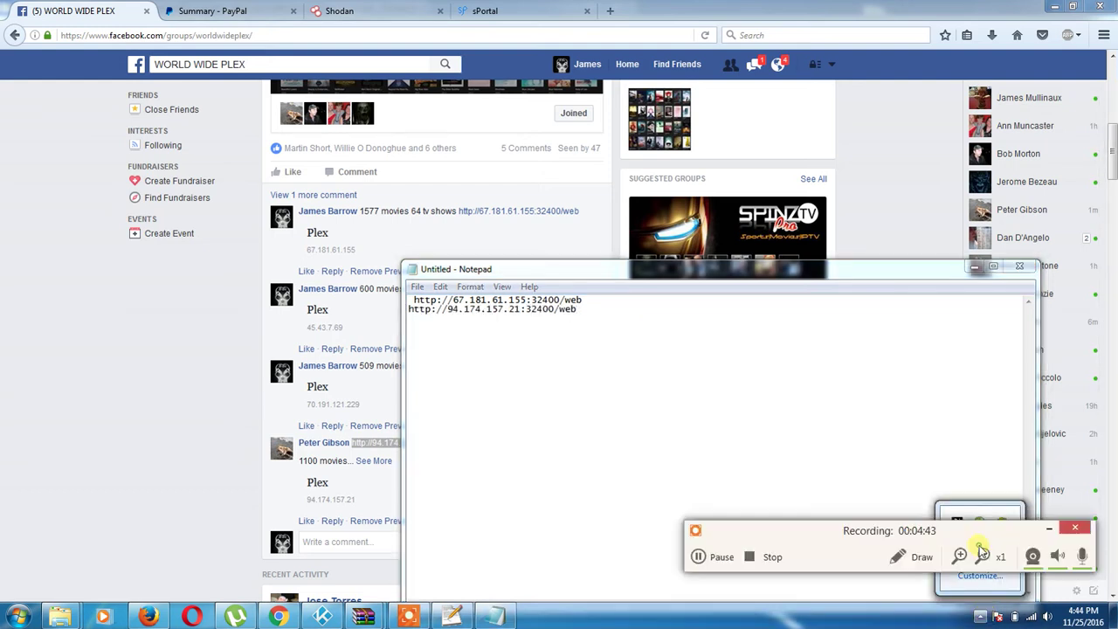
left_click(698, 557)
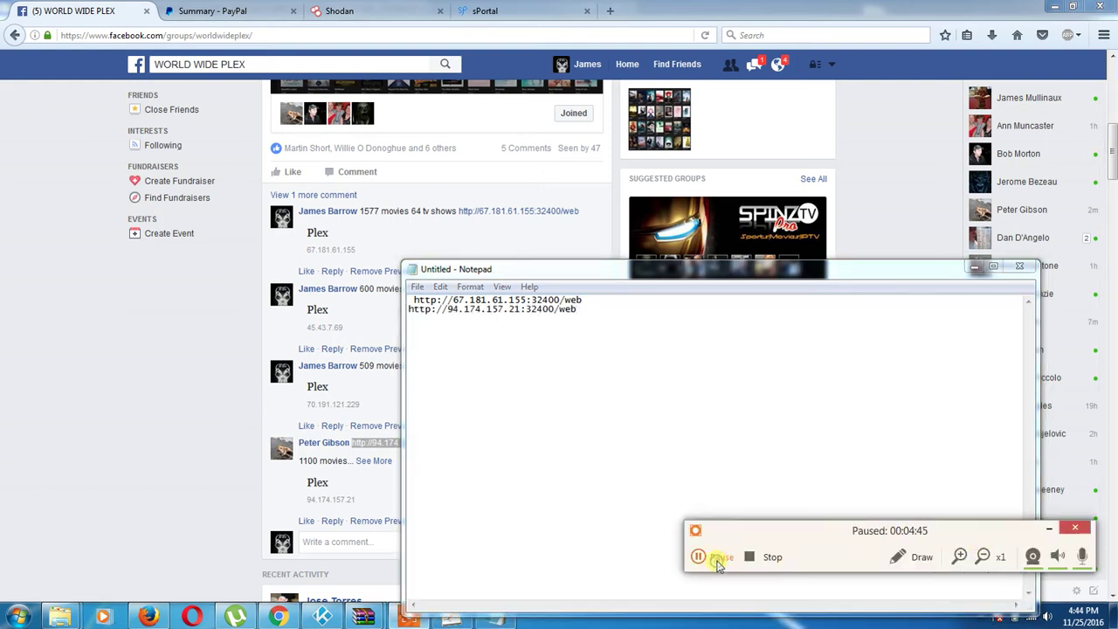
left_click(707, 556)
left_click(1049, 528)
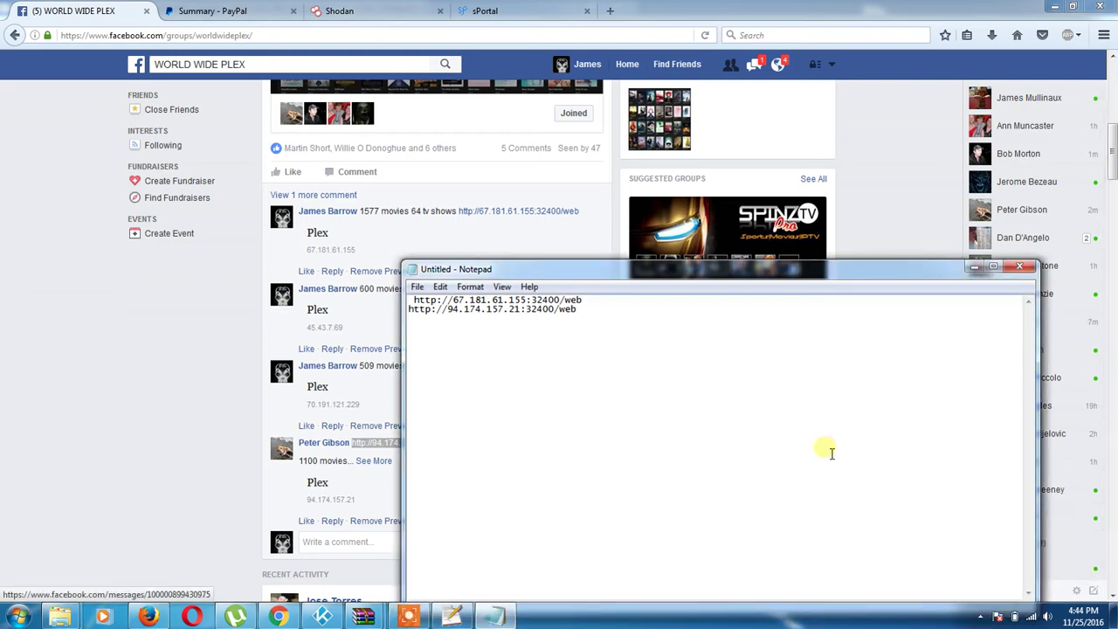
left_click(1055, 6)
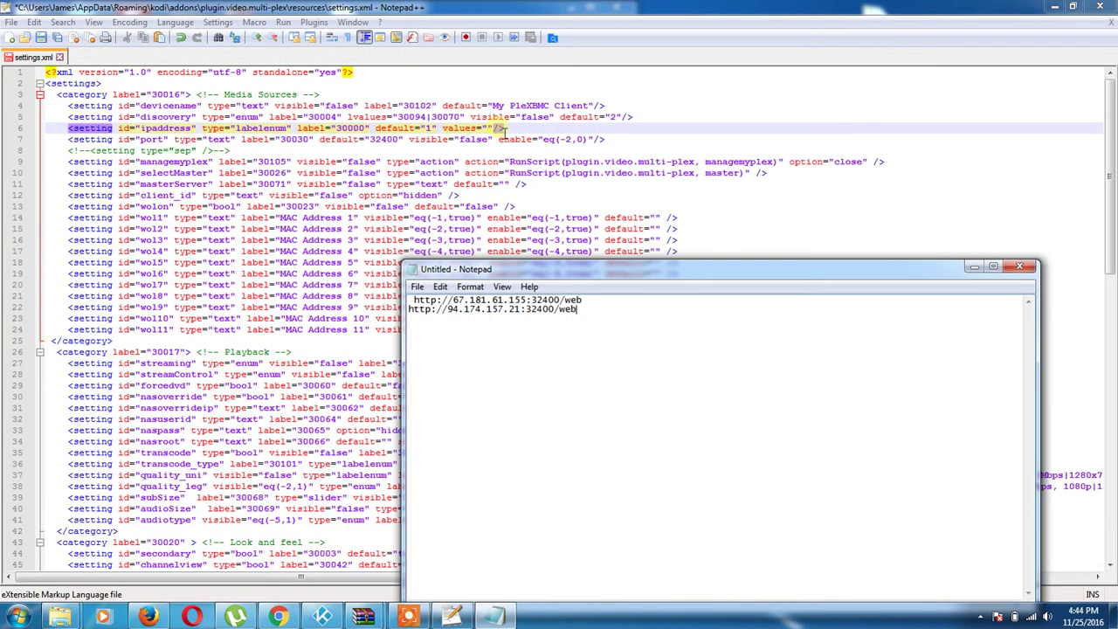
left_click(493, 133)
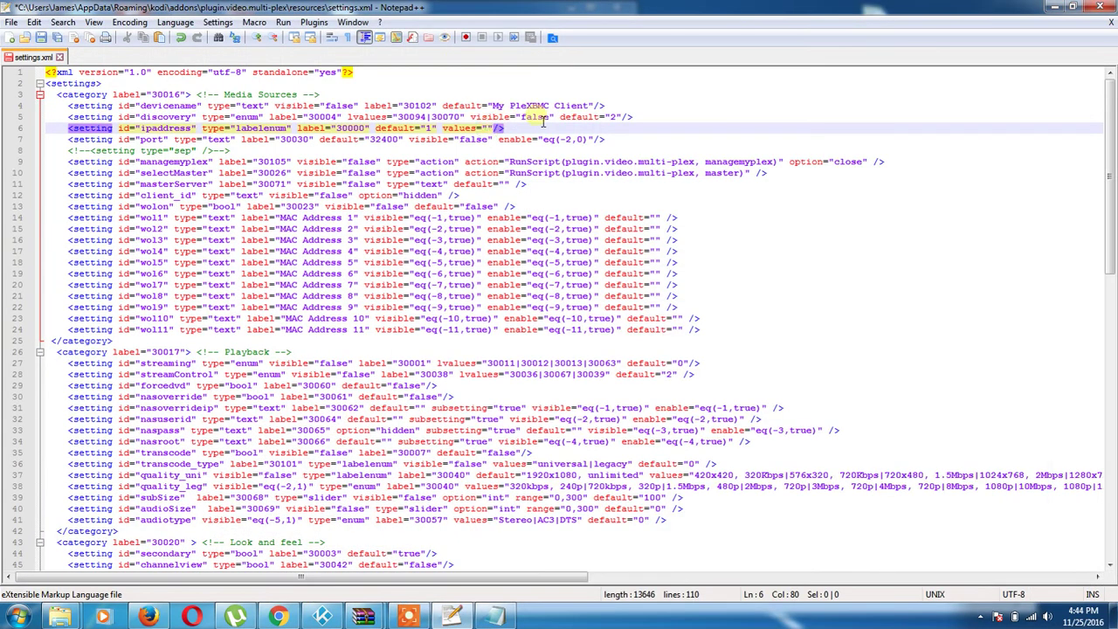
left_click(494, 616)
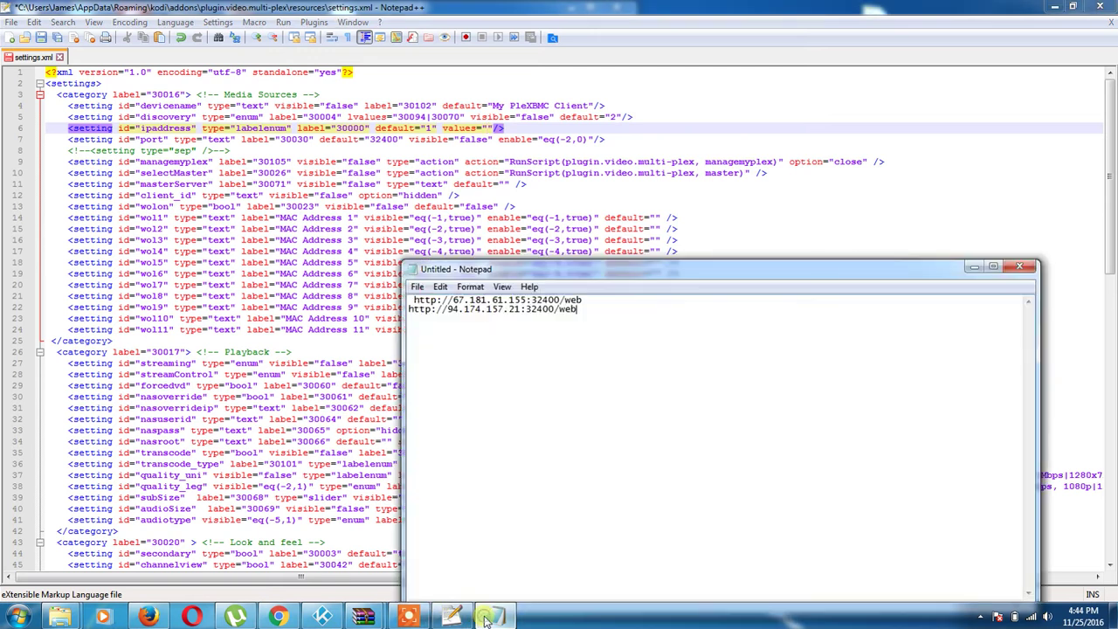
left_click_drag(527, 317, 447, 312)
right_click(449, 310)
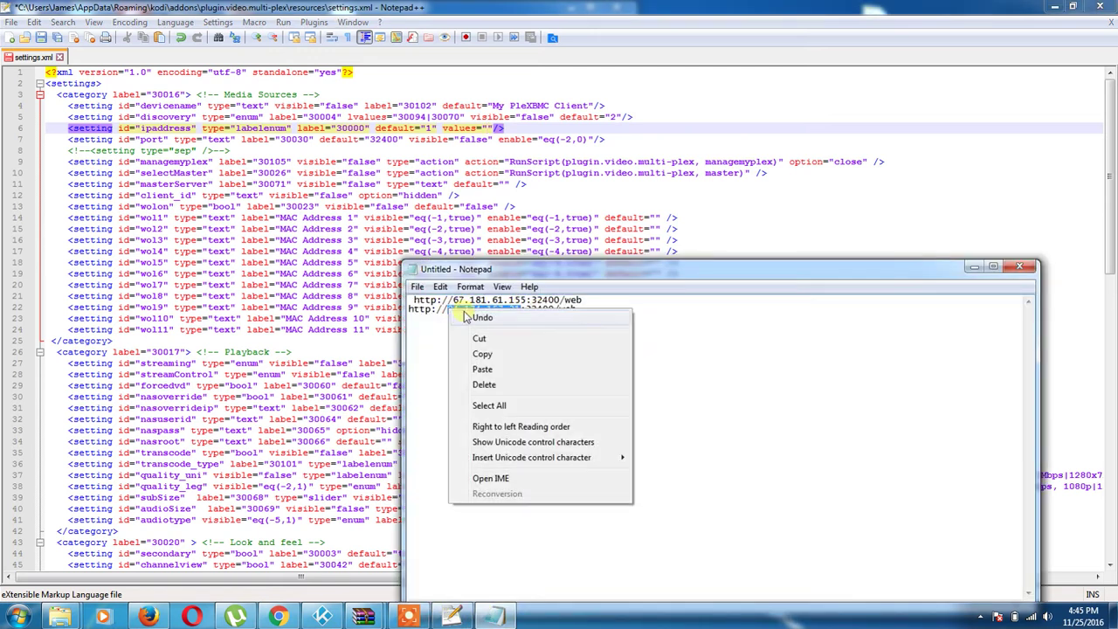
left_click(485, 353)
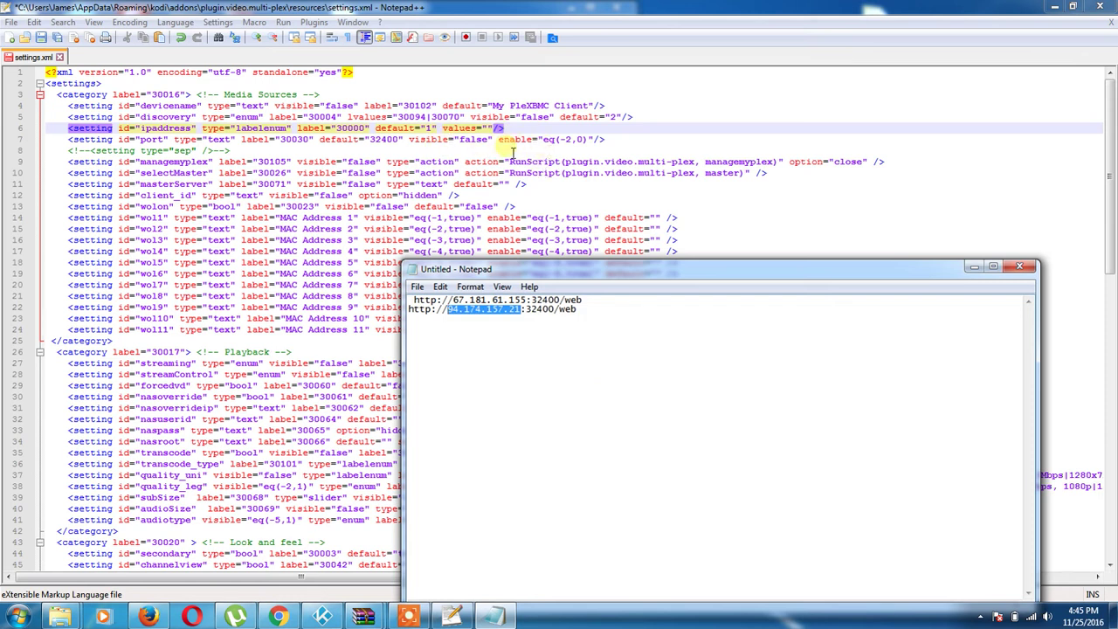
left_click(489, 128)
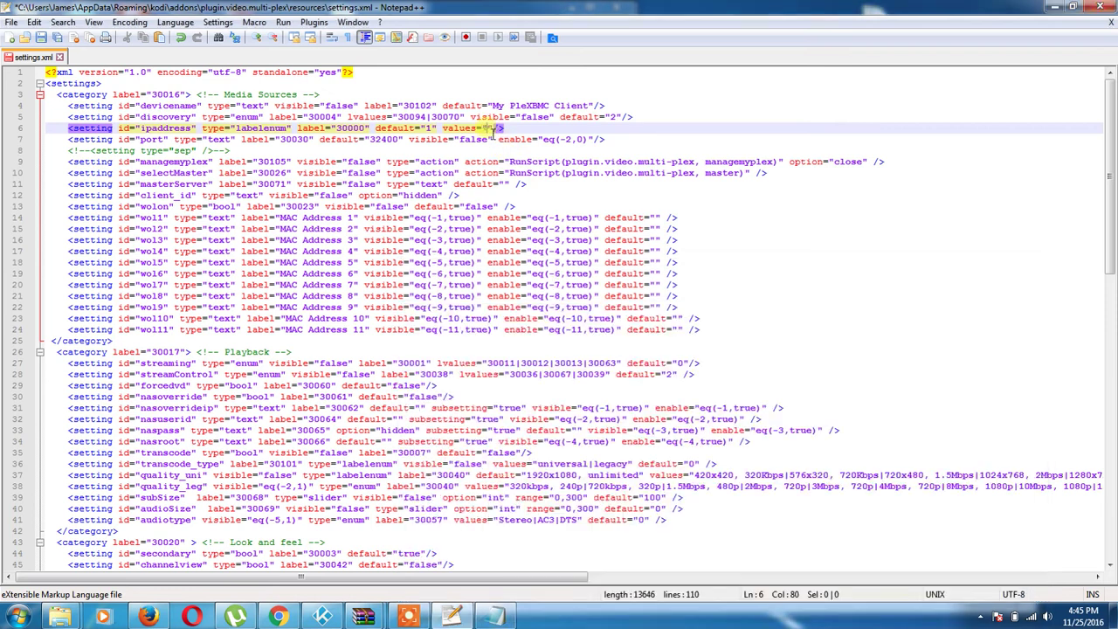
key("ctrl+v")
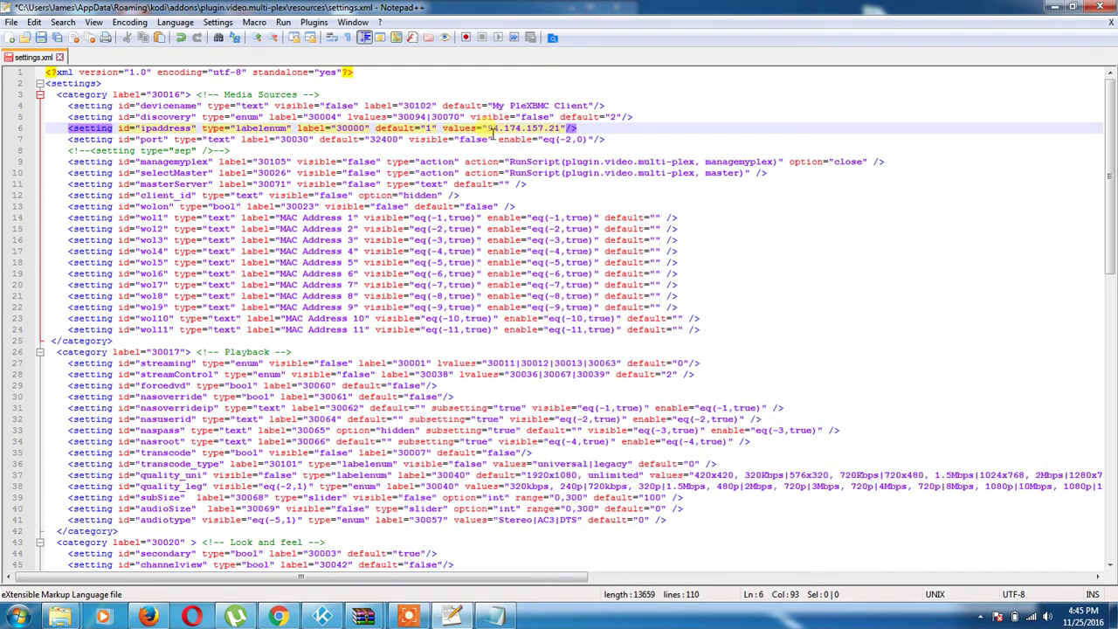
type("\\")
left_click(495, 616)
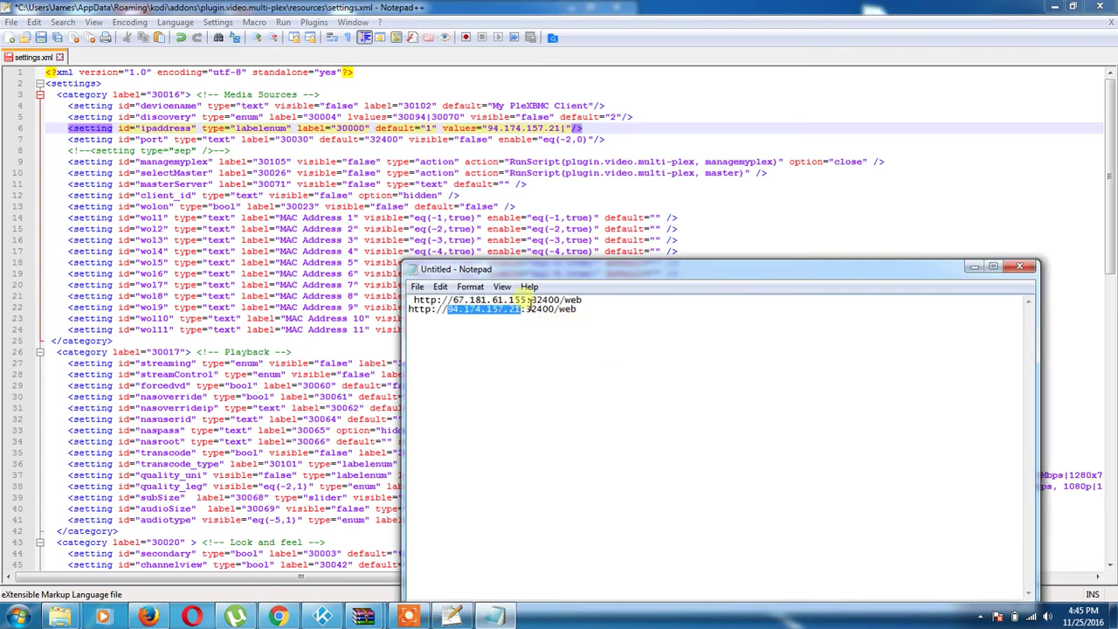
left_click(529, 308)
left_click_drag(529, 299, 454, 302)
right_click(456, 303)
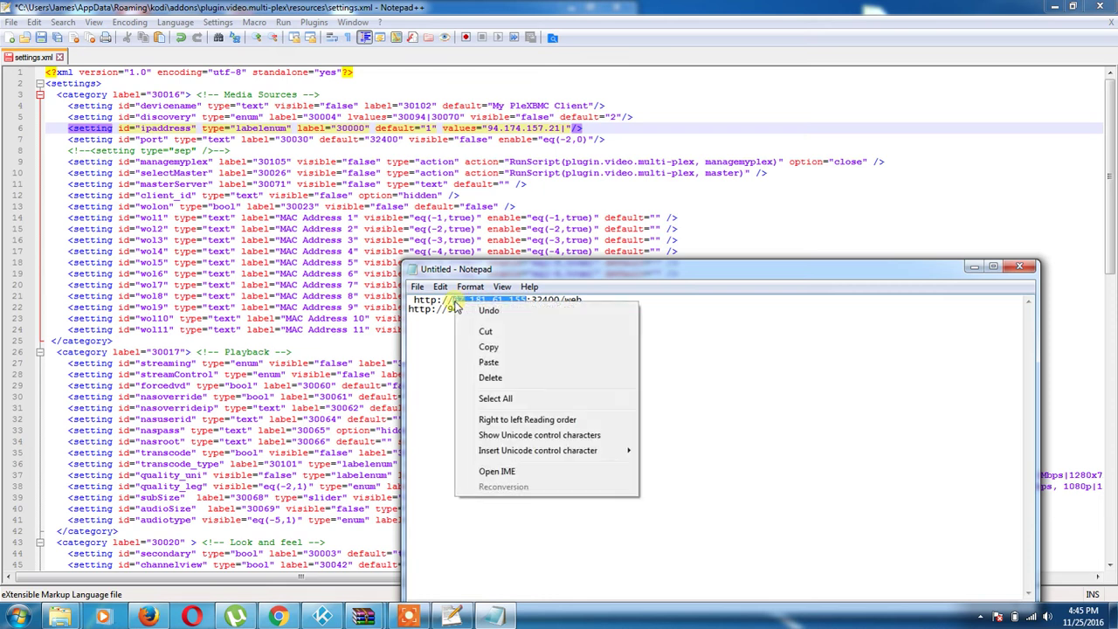
left_click(500, 347)
left_click(974, 266)
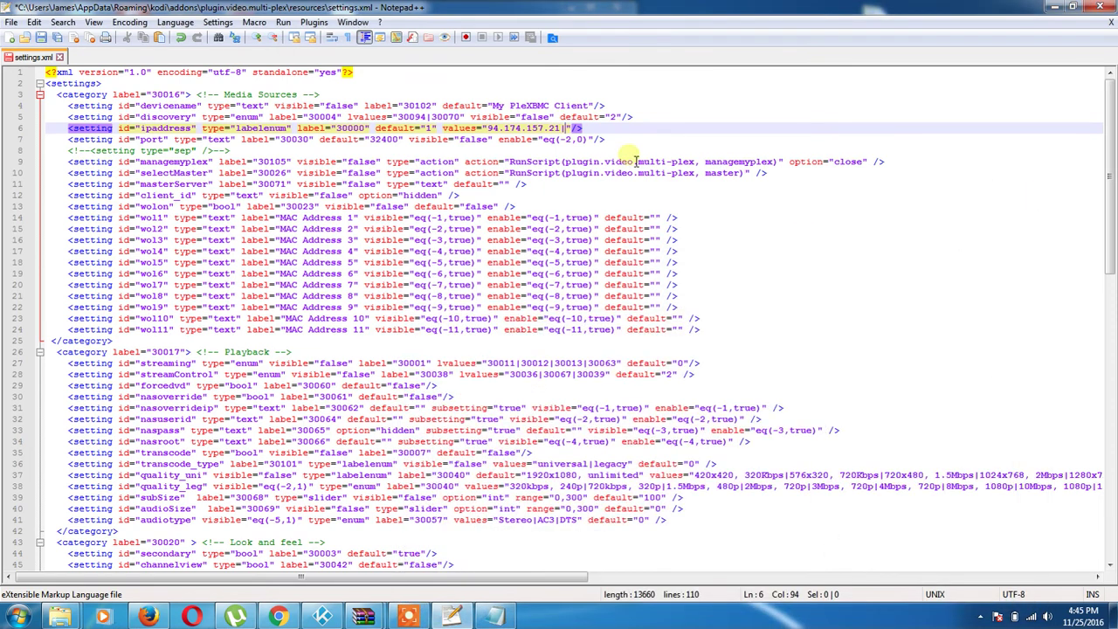
key("ctrl+v")
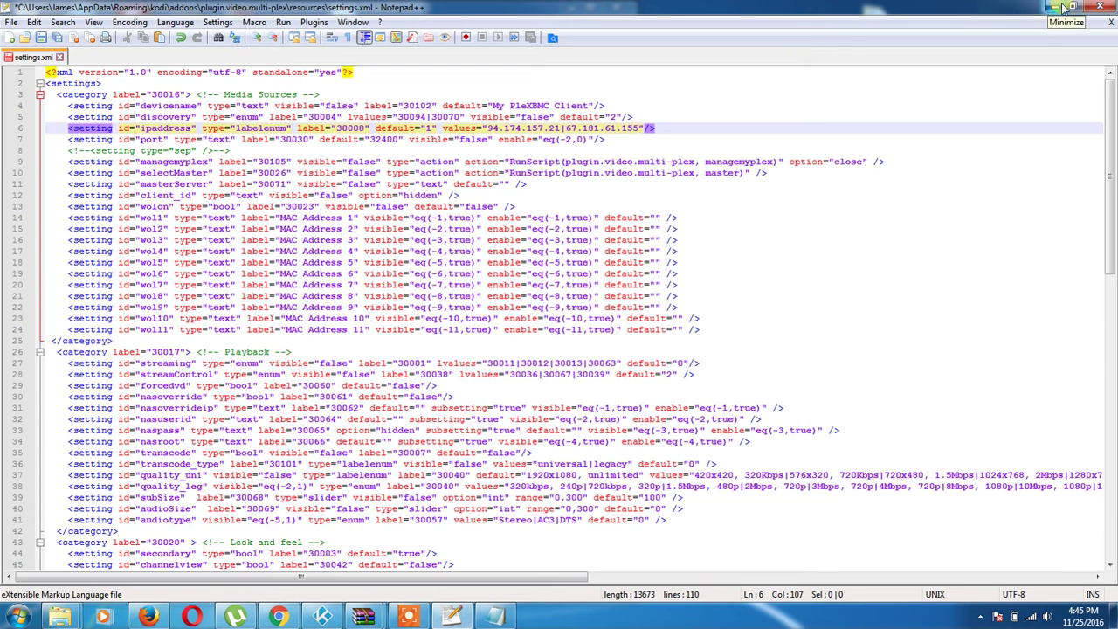
Close settings.xml with its changes saved and exit Notepad++.
left_click(1110, 23)
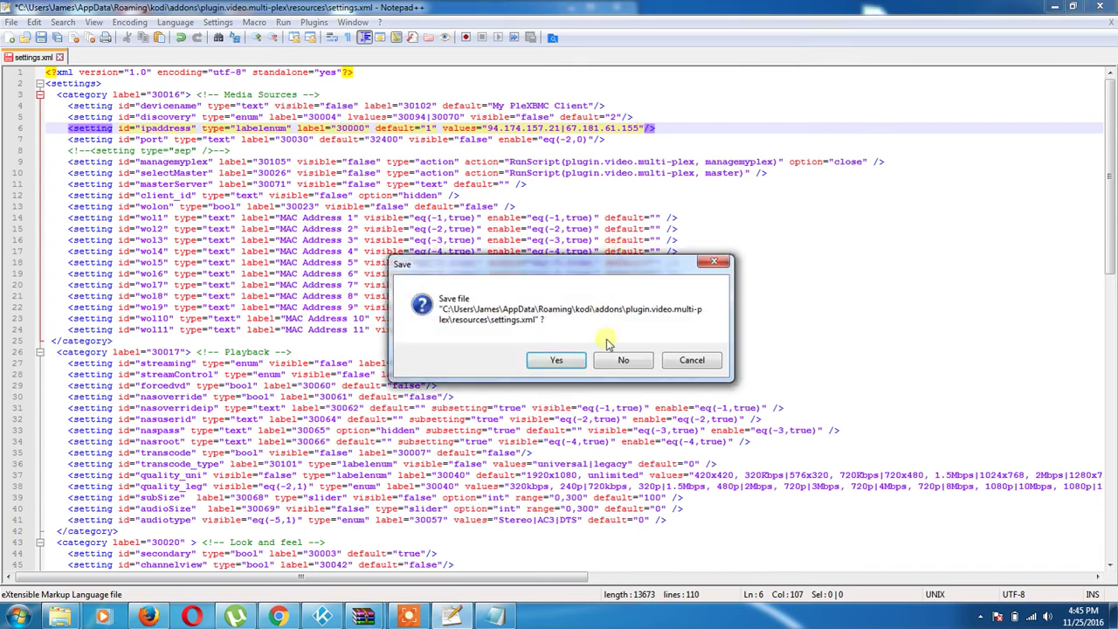
left_click(567, 364)
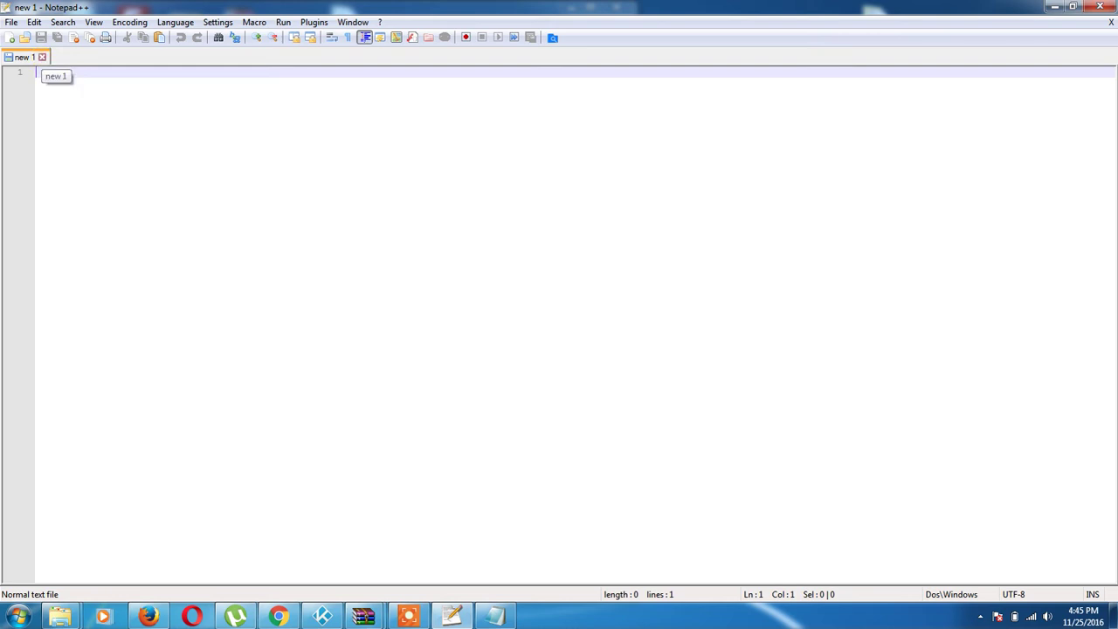
left_click(1100, 7)
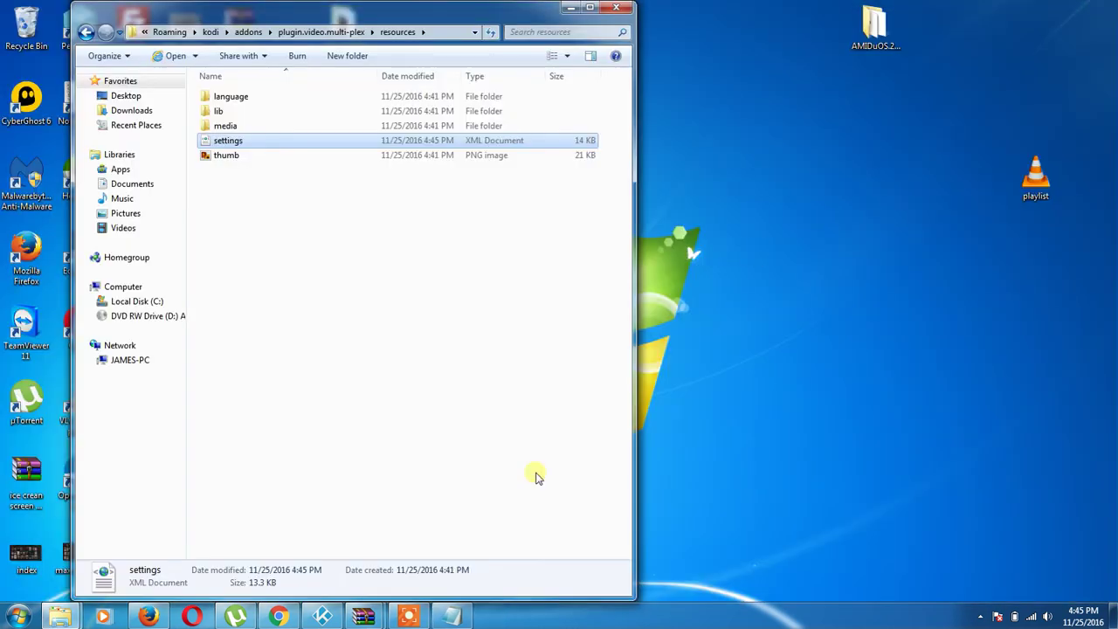
Switch to Kodi and open the list of video add-ons from the home screen.
left_click(325, 617)
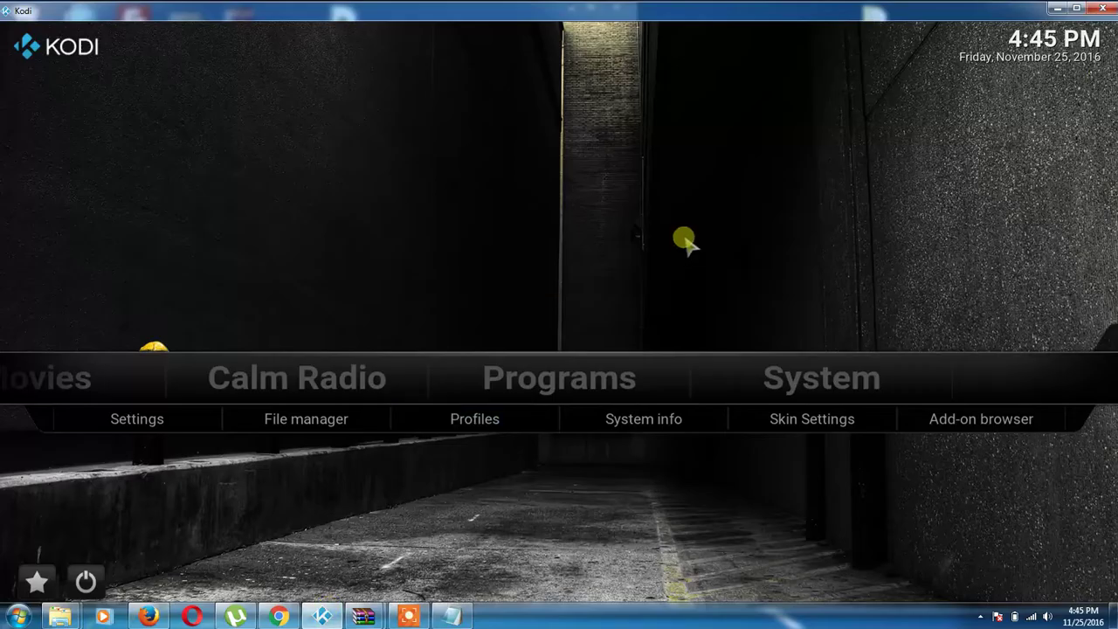
key("Left")
key("Left")
key("Left")
key("Left")
key("Left")
key("Left")
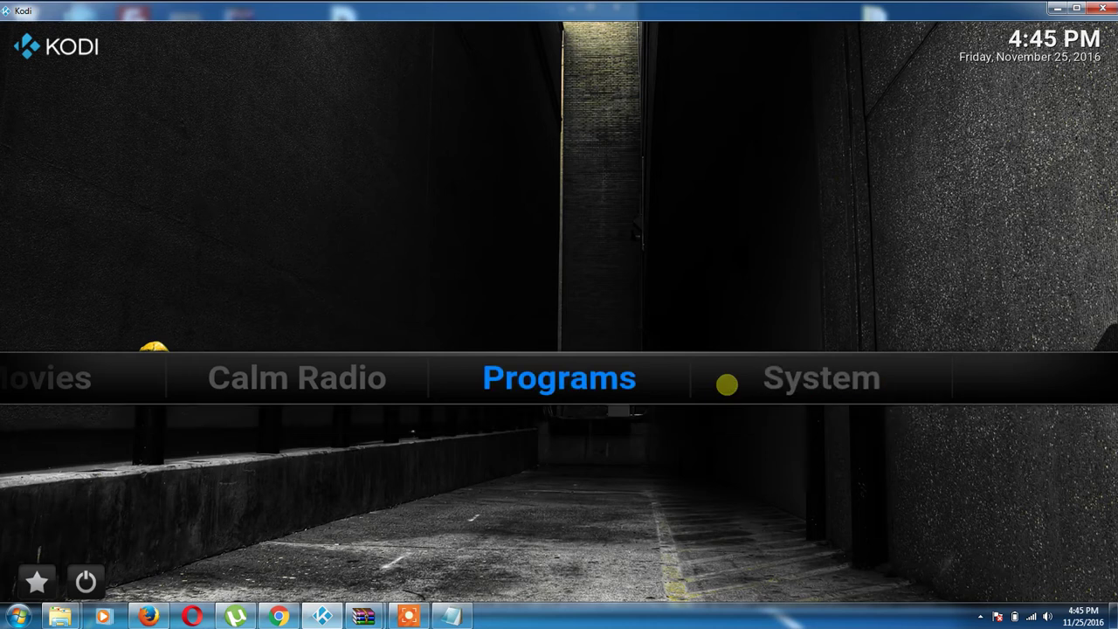
key("Left")
key("Return")
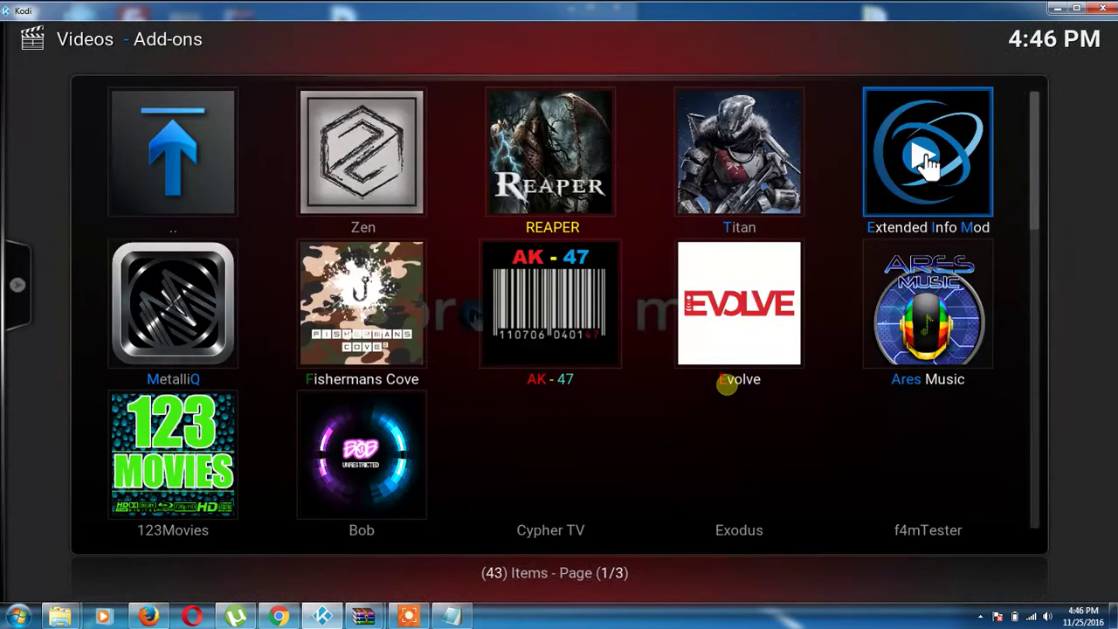
Find Multi-Plex among the video add-ons and open its add-on settings.
key("Down")
key("Down")
key("Down")
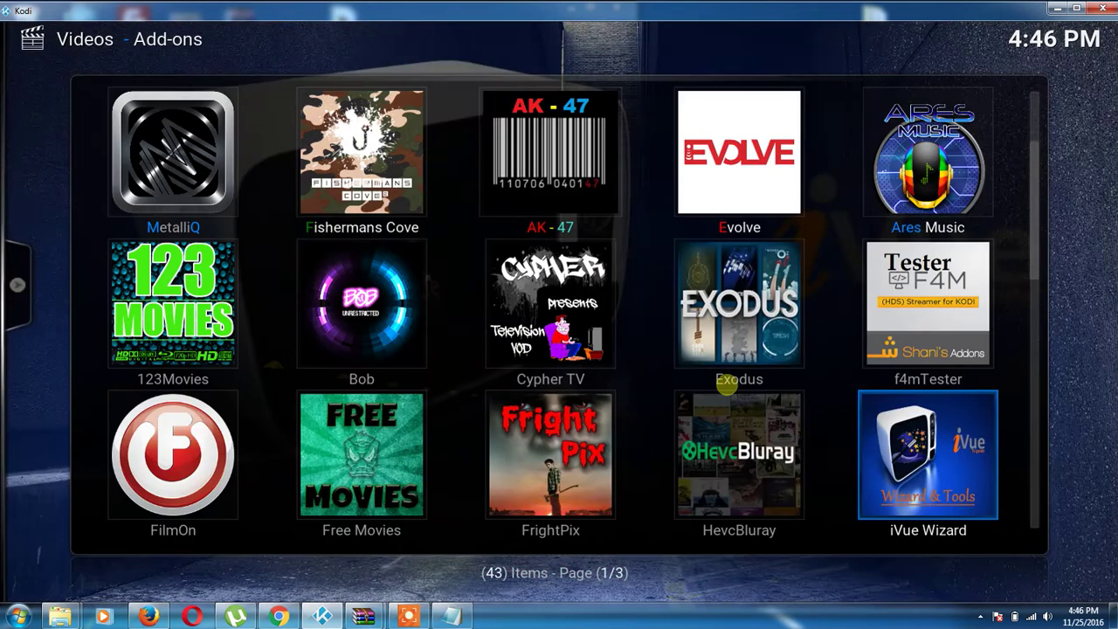
key("Left")
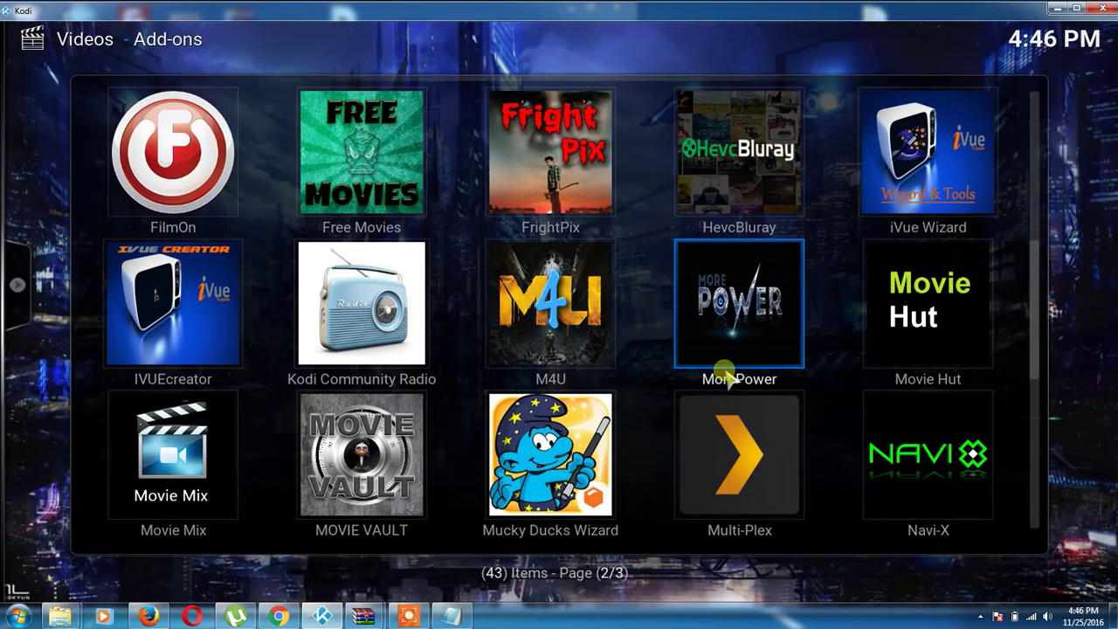
key("Down")
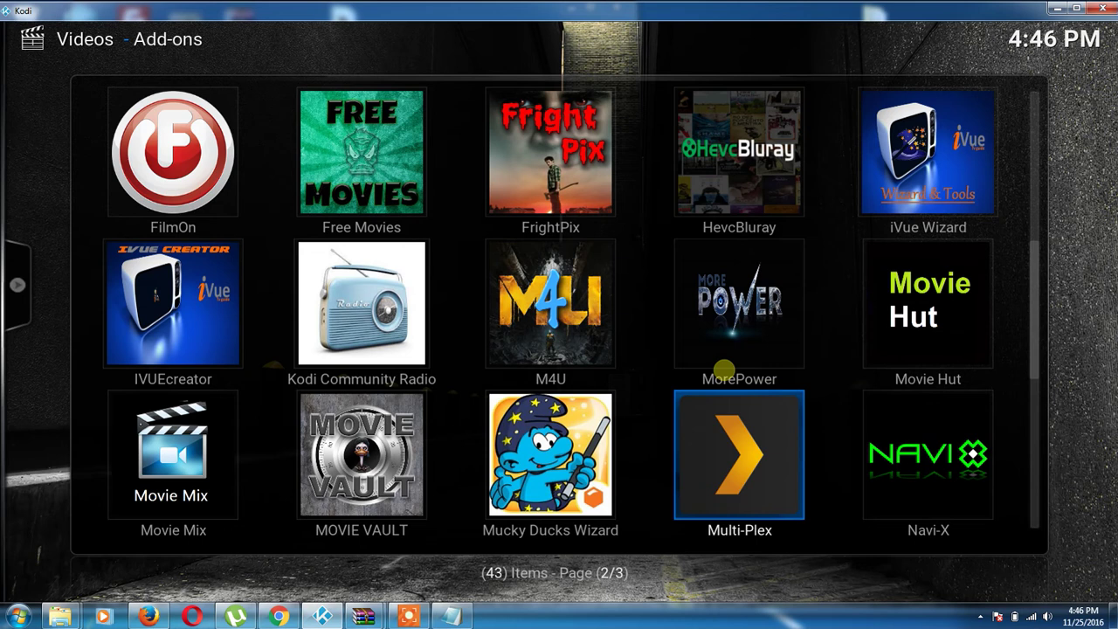
key("c")
key("Down")
key("Down")
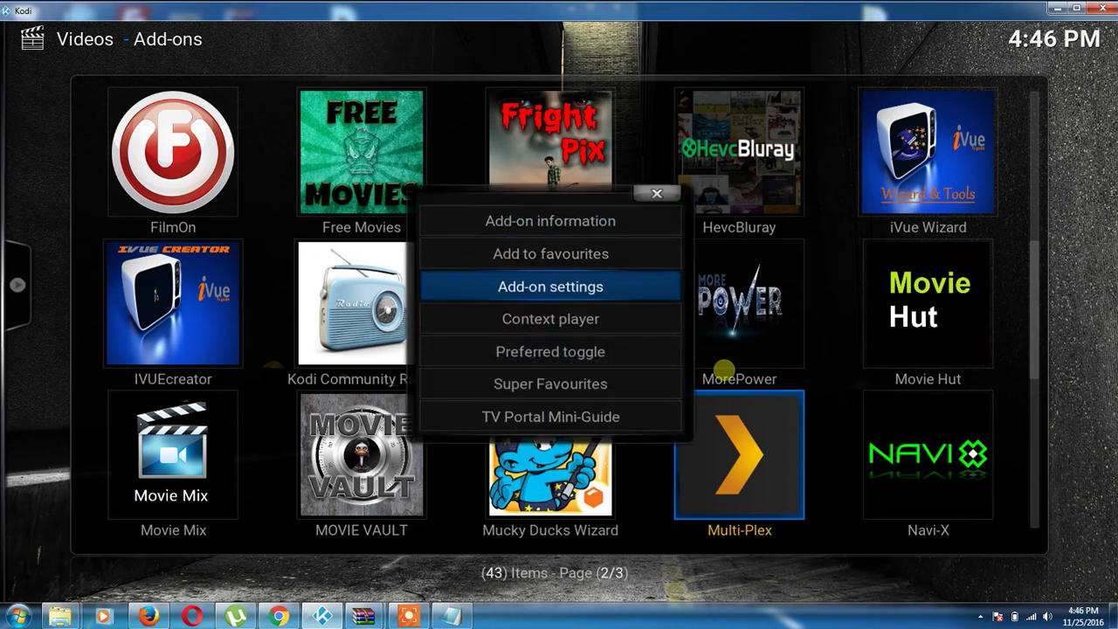
key("Up")
key("Up")
key("Down")
key("Down")
key("Return")
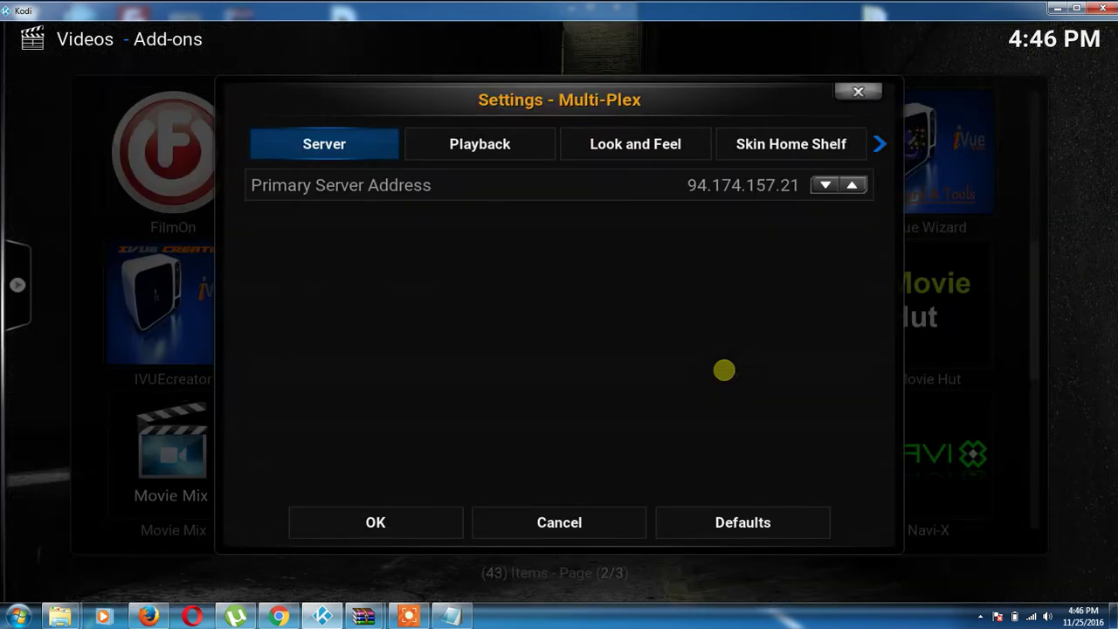
Go through the Primary Server Address setting and accept the Multi-Plex settings.
key("Down")
key("Right")
key("Right")
key("Right")
key("Right")
left_click(367, 523)
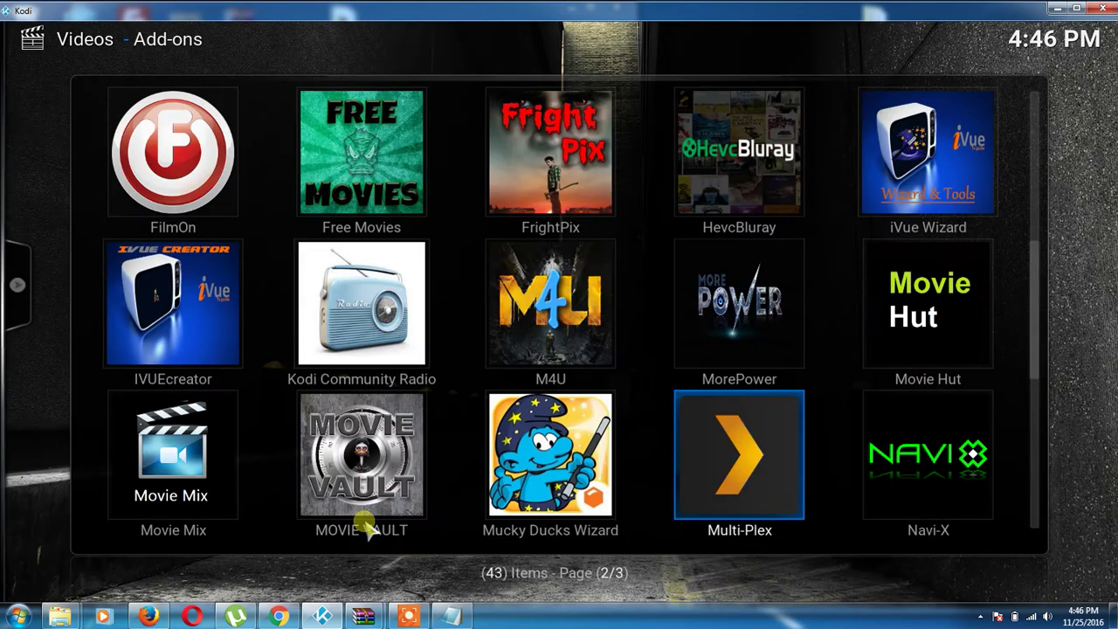
Launch Multi-Plex and open All Movies in its Movies section.
key("Return")
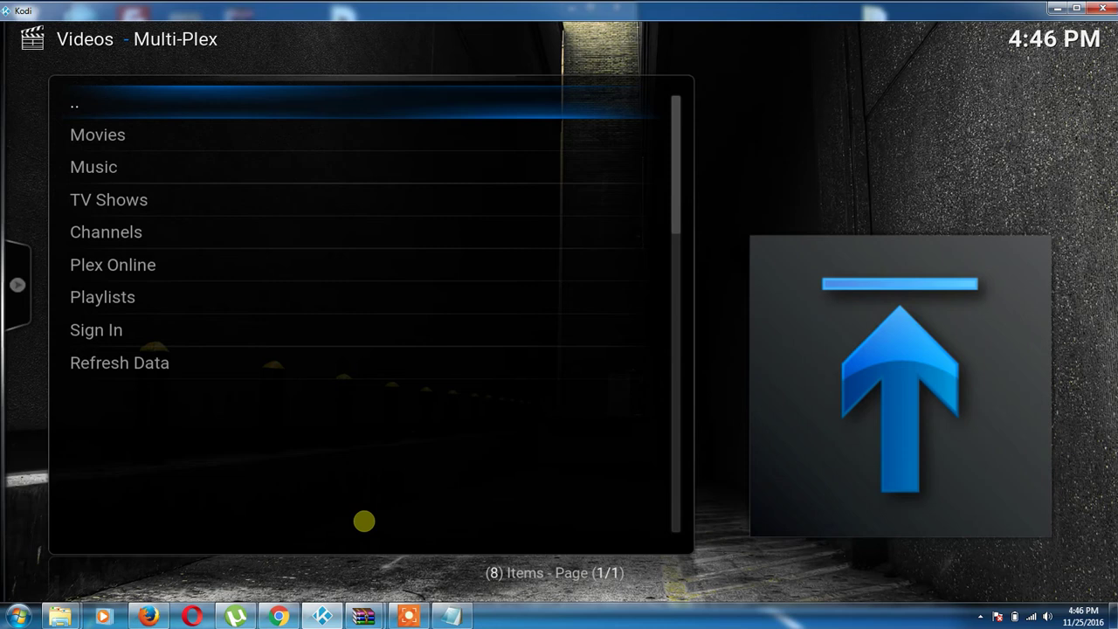
key("Down")
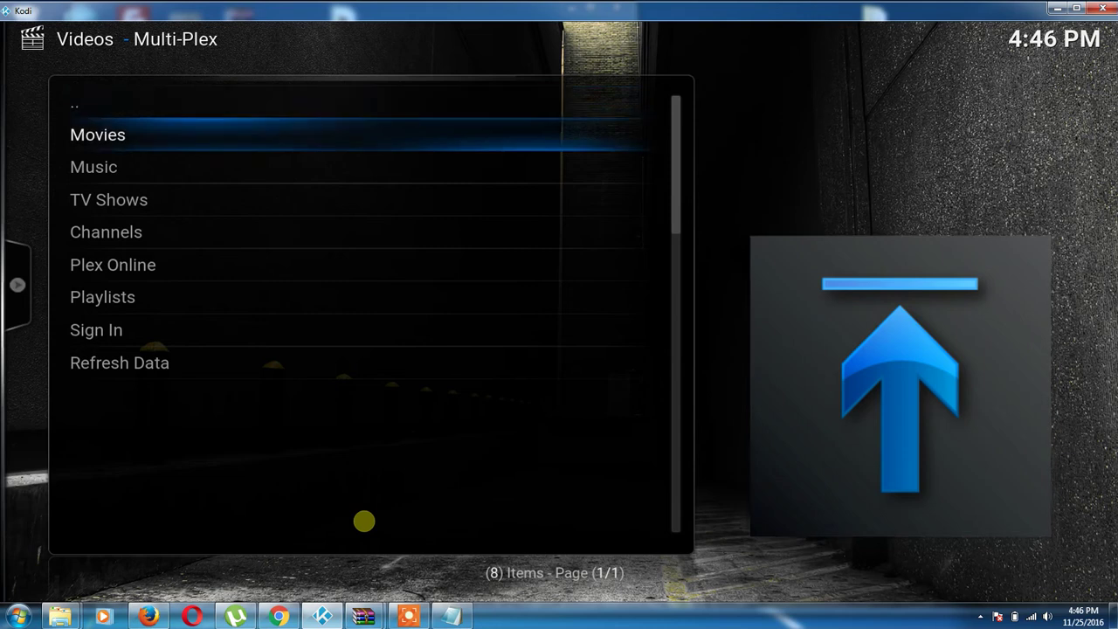
key("Return")
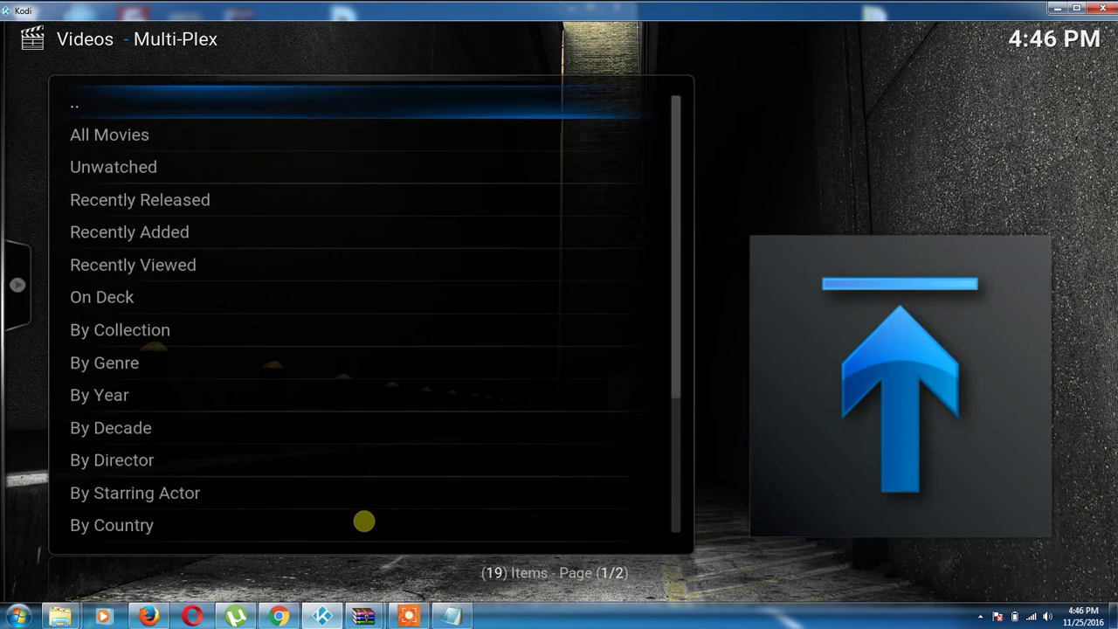
key("Down")
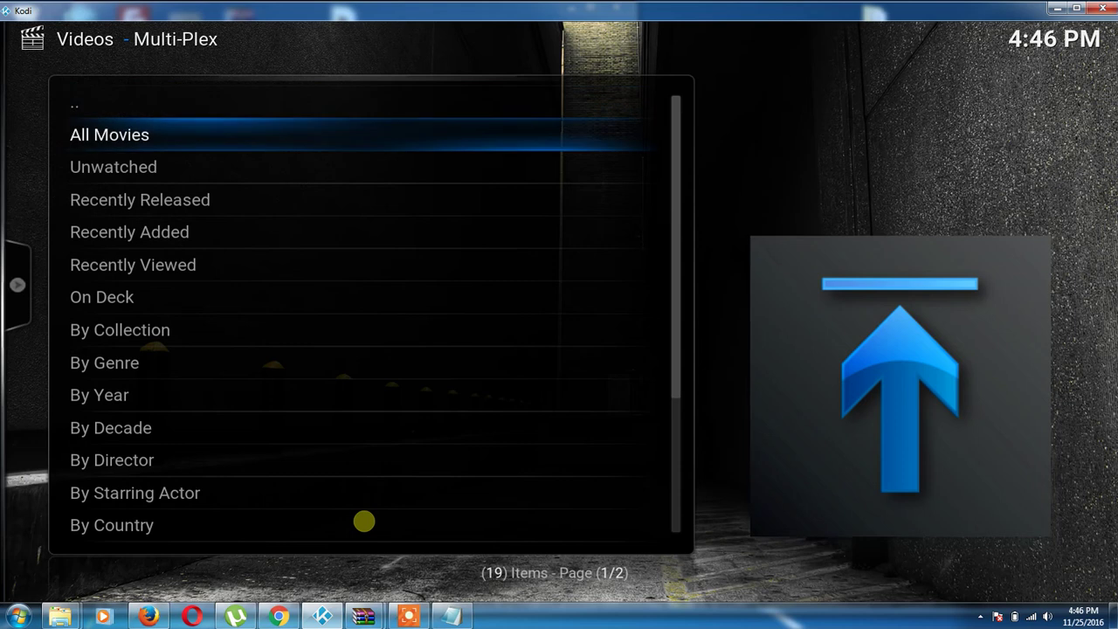
key("Return")
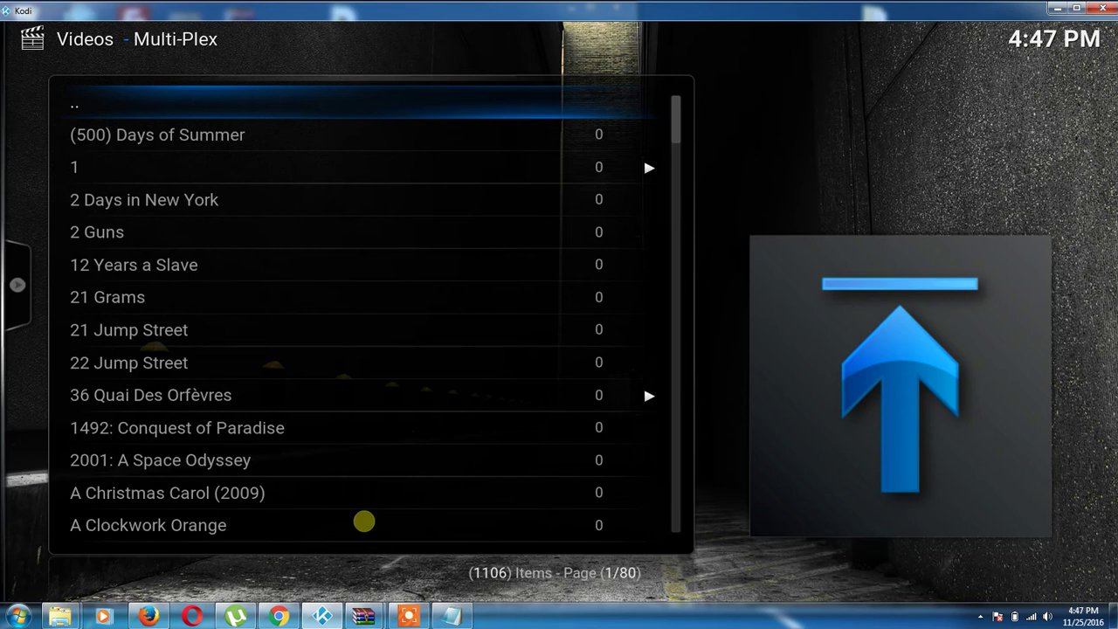
Browse the titles in the All Movies list to examine what the server offers.
key("Down")
key("Down")
key("Down")
key("Down")
key("Down")
key("Down")
key("Down")
key("Down")
key("Down")
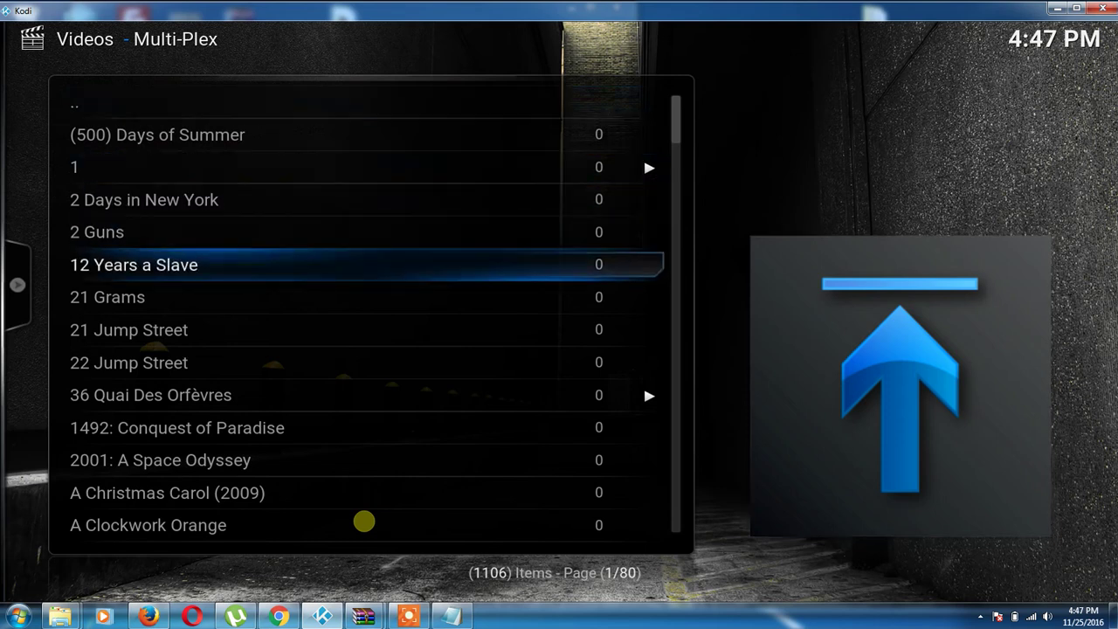
key("Down")
key("Down")
key("Down")
key("Down")
key("Down")
key("Down")
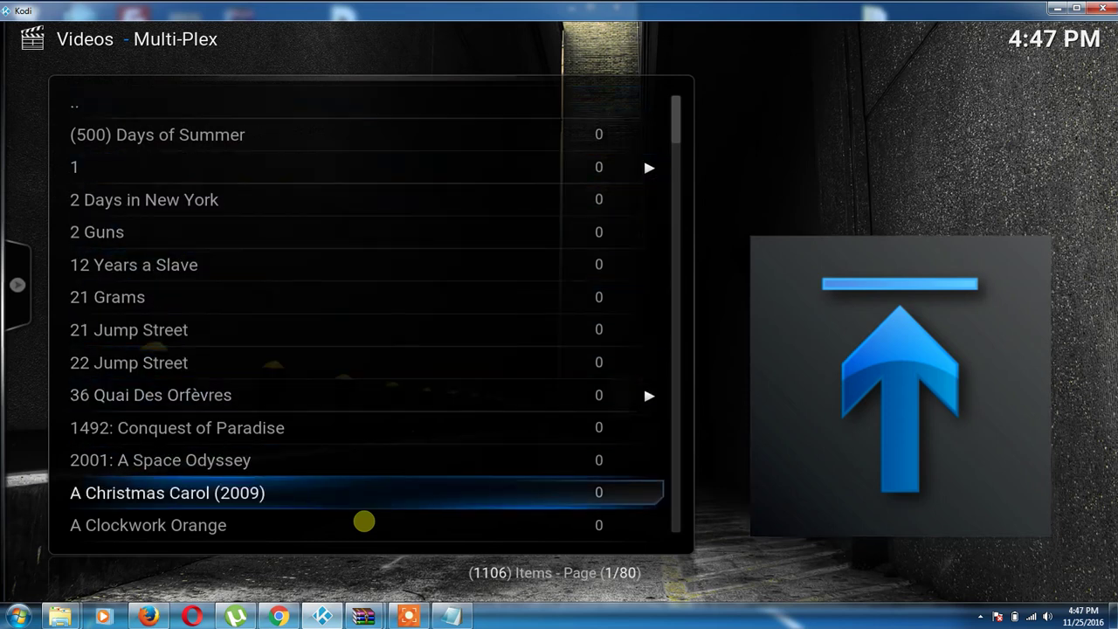
key("Down")
key("Down")
key("Down")
key("Down")
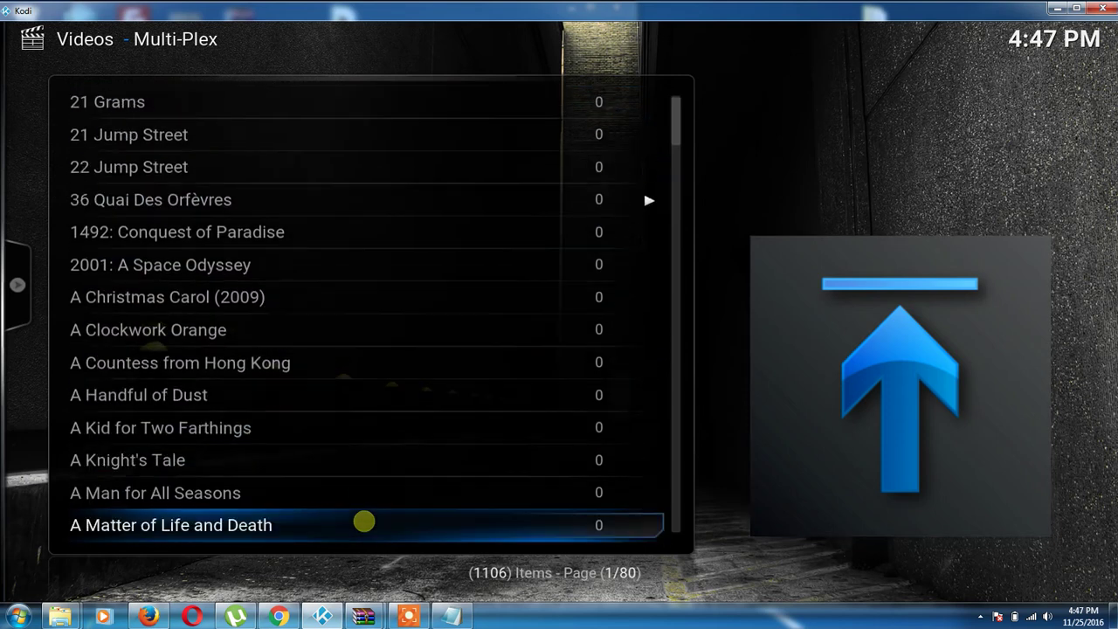
key("Up")
key("Up")
key("Down")
key("Down")
key("Down")
key("Down")
key("Down")
key("Down")
key("Down")
key("Down")
key("Down")
key("Down")
key("Down")
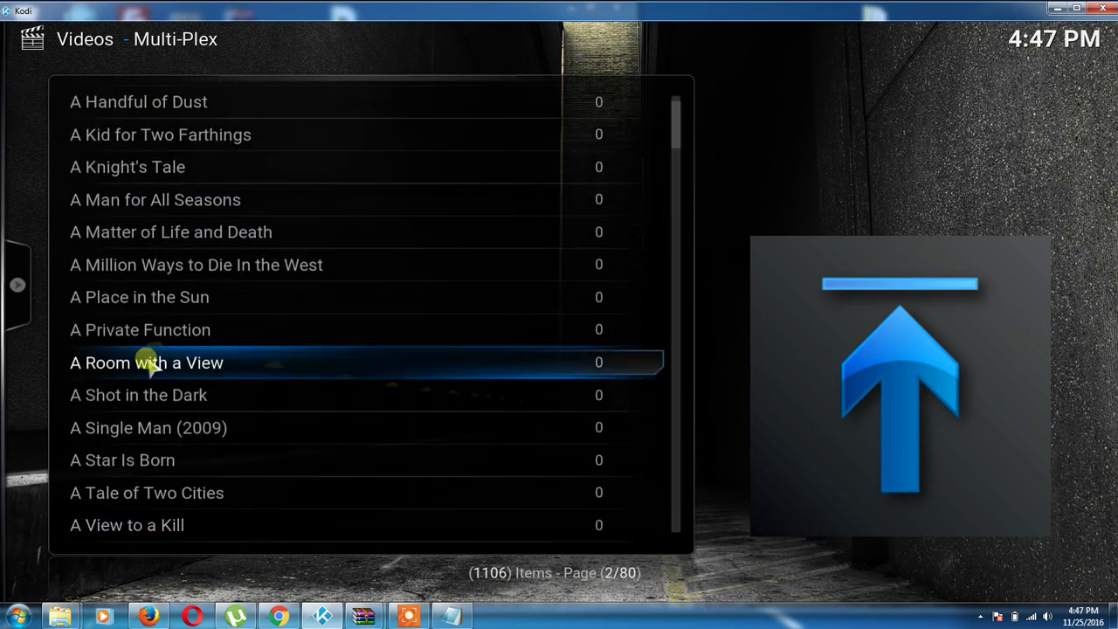
Cycle the movie list's view mode to Media info.
mouse_move(40, 223)
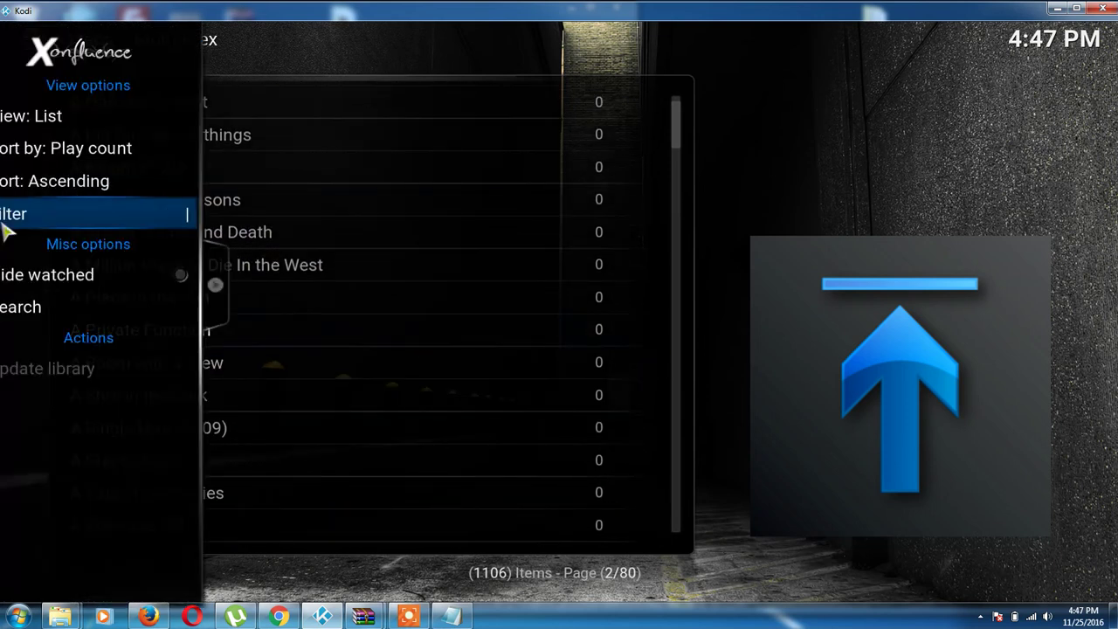
left_click(40, 119)
left_click(40, 119)
left_click(40, 119)
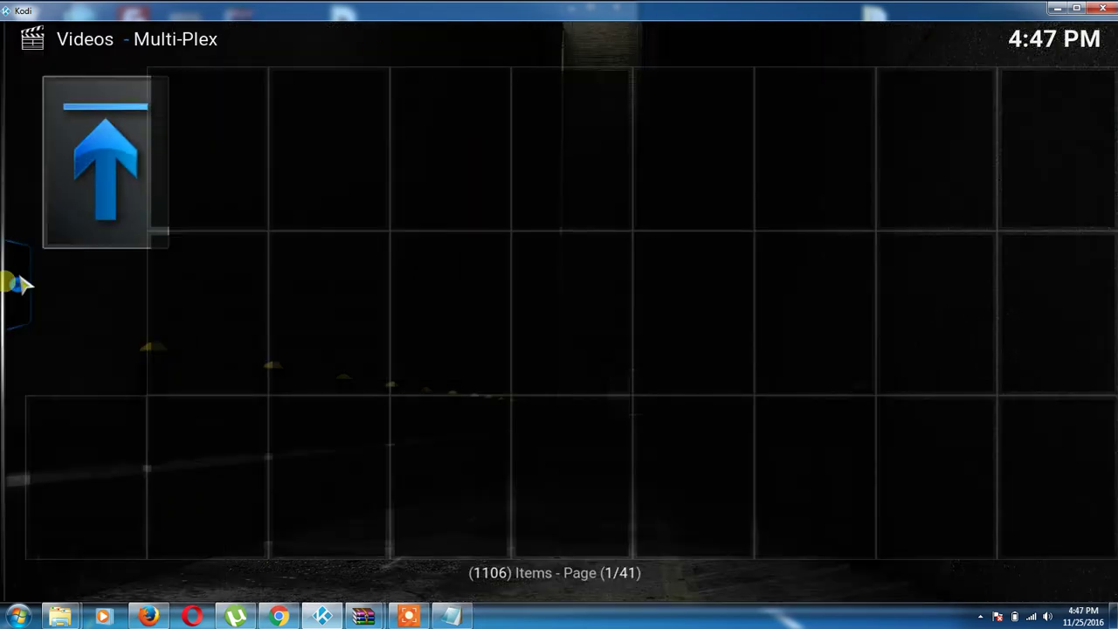
mouse_move(18, 284)
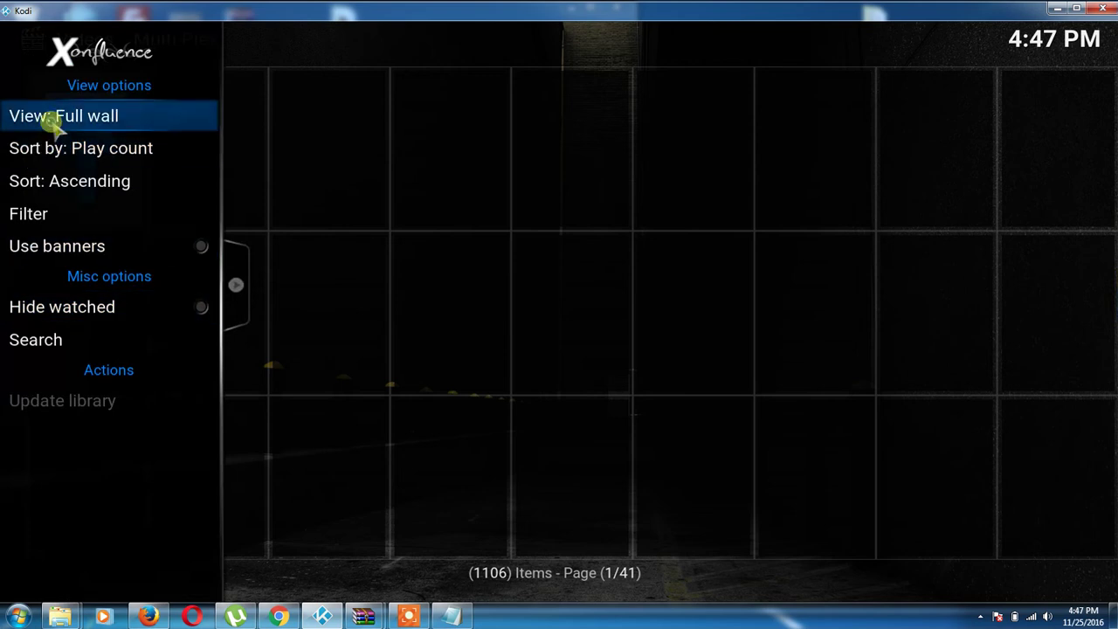
left_click(49, 117)
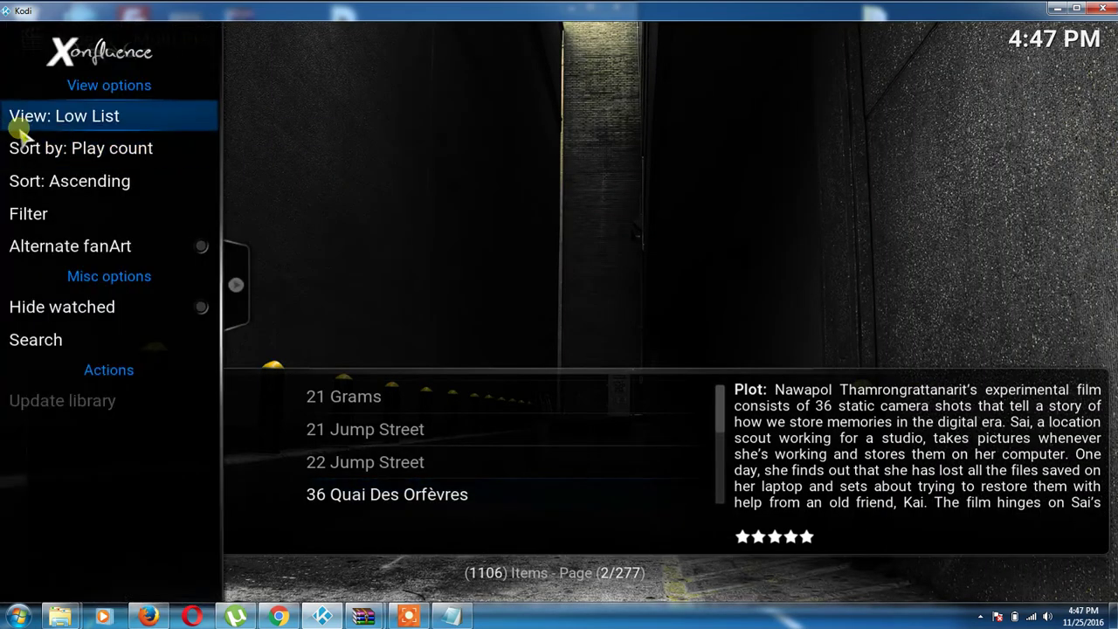
left_click(18, 122)
left_click(17, 123)
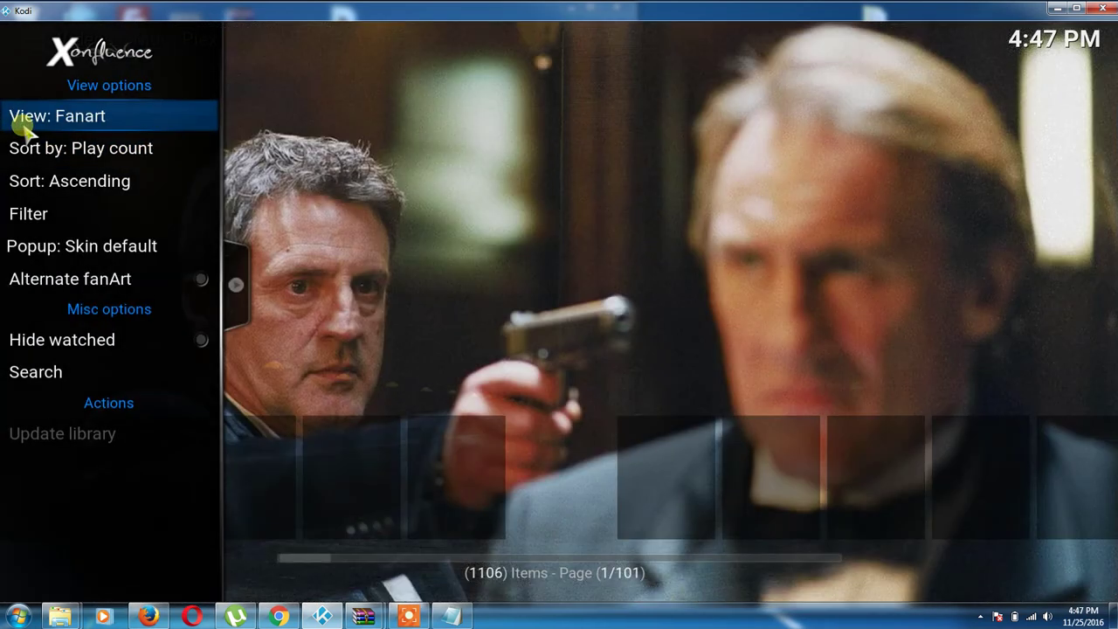
left_click(17, 122)
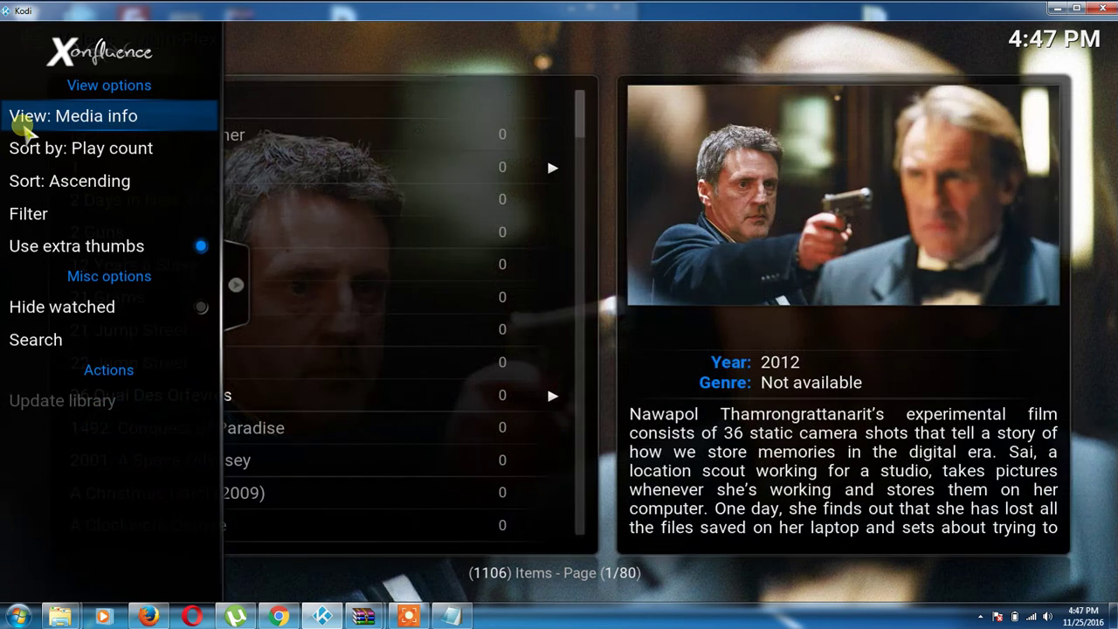
Examine the movie titles and their plot summaries in the All Movies list, from the first titles through those starting with A.
scroll(293, 145, "down", 6)
scroll(293, 145, "down", 10)
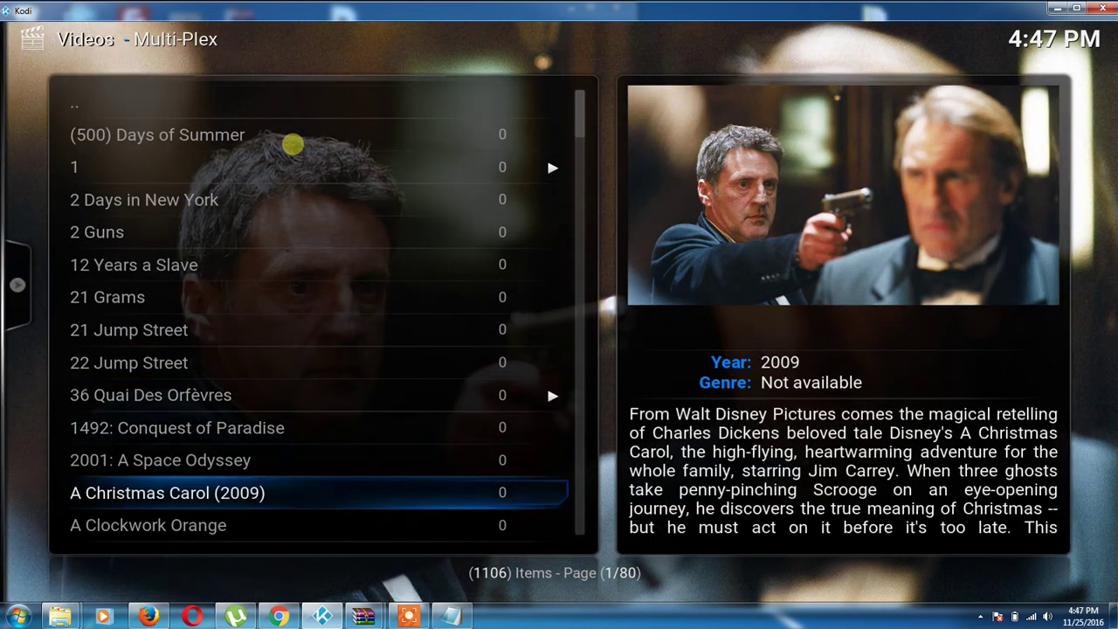
scroll(293, 145, "down", 11)
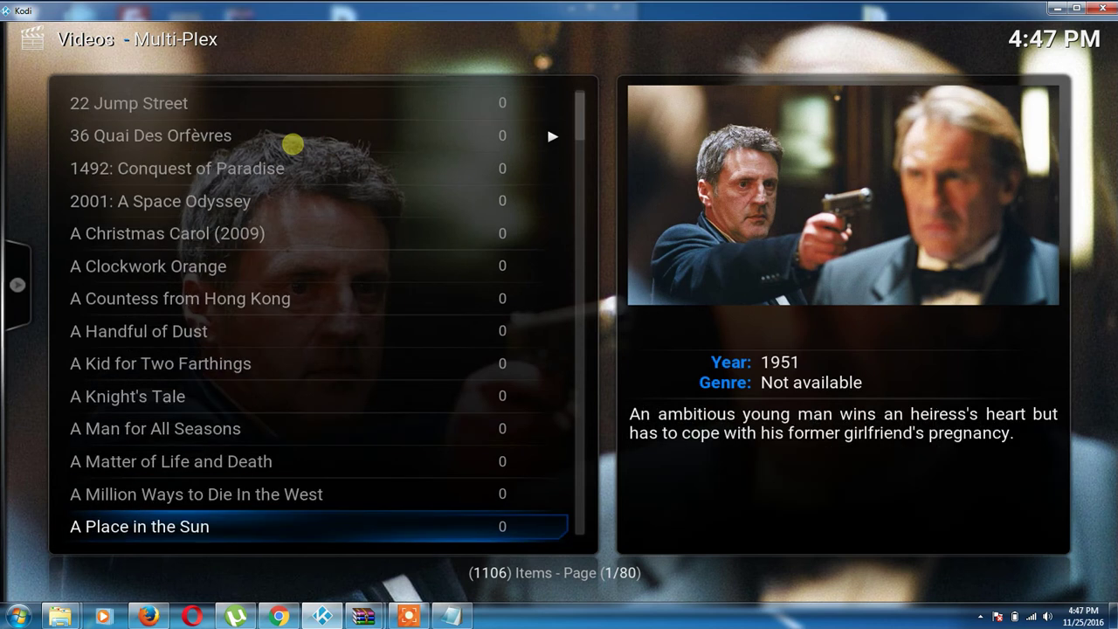
scroll(293, 145, "down", 9)
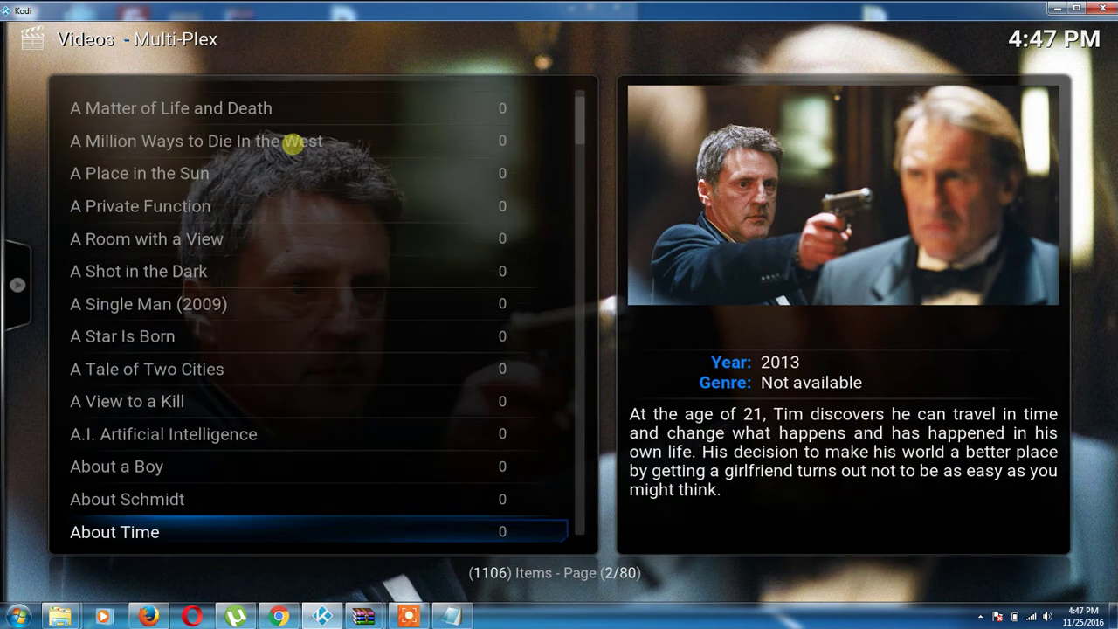
scroll(293, 145, "down", 3)
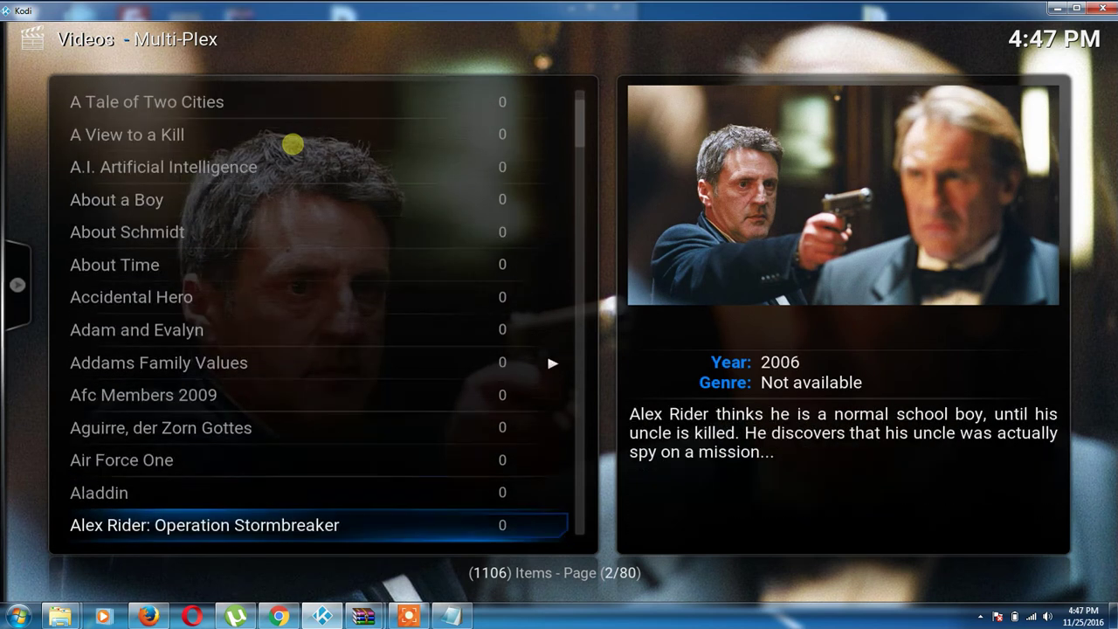
scroll(292, 145, "up", 2)
scroll(292, 145, "down", 2)
scroll(292, 145, "down", 11)
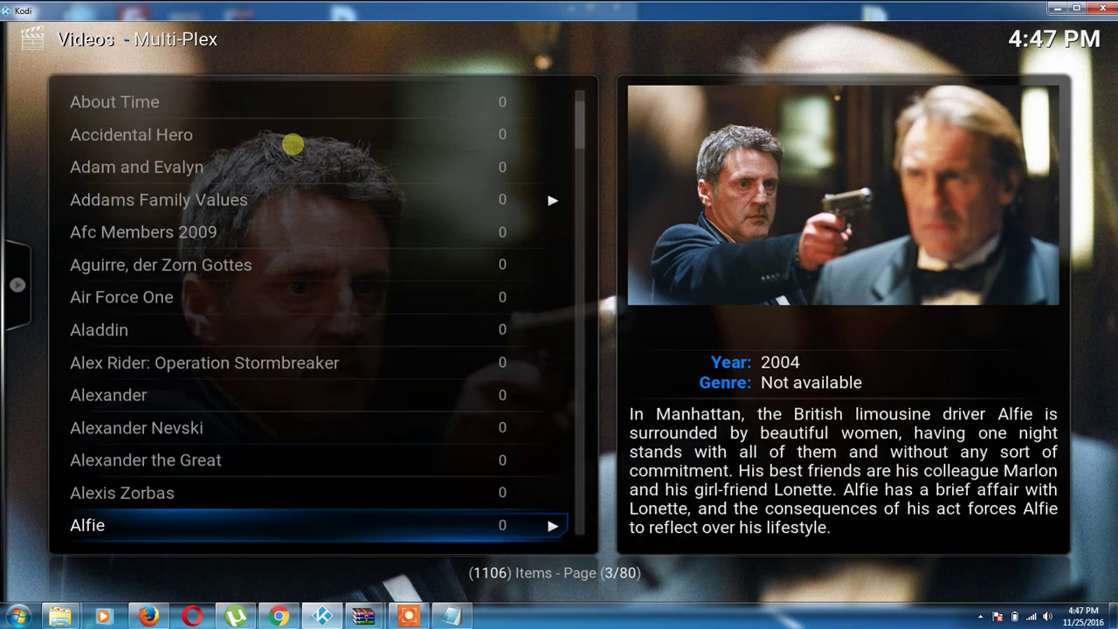
Select Almost Famous in the All Movies list and start playing it.
scroll(293, 145, "up", 2)
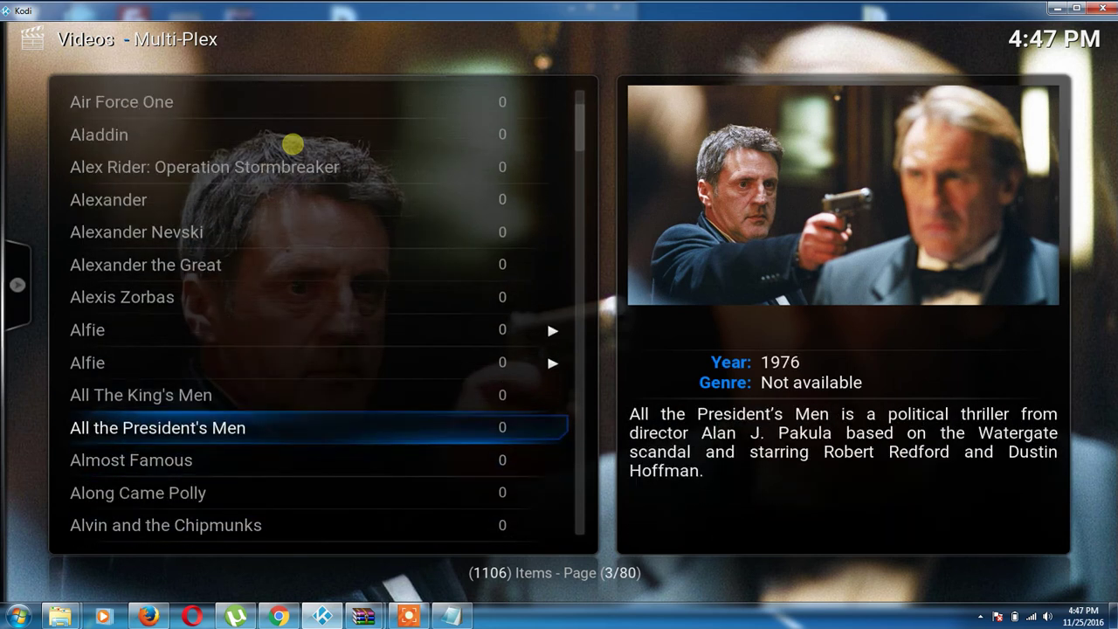
scroll(292, 145, "down", 1)
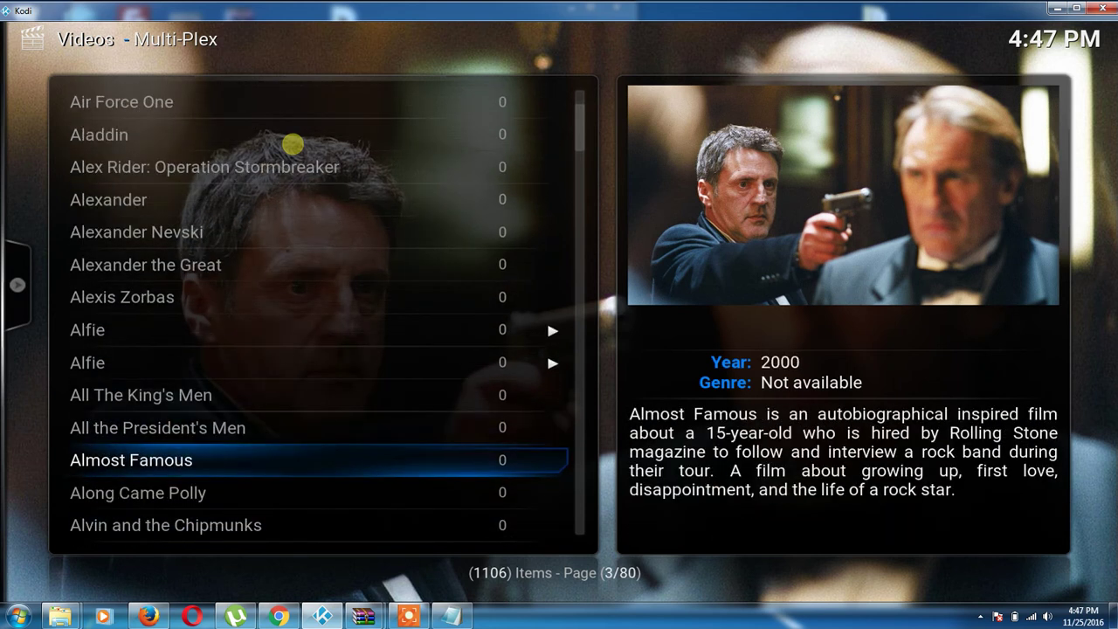
key("Return")
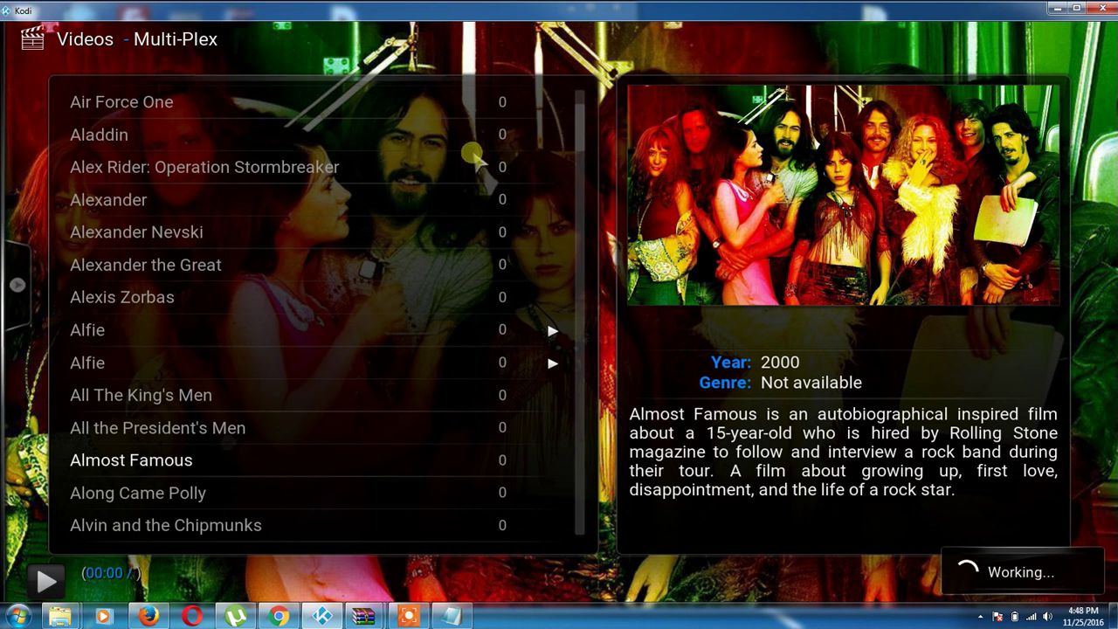
left_click(407, 616)
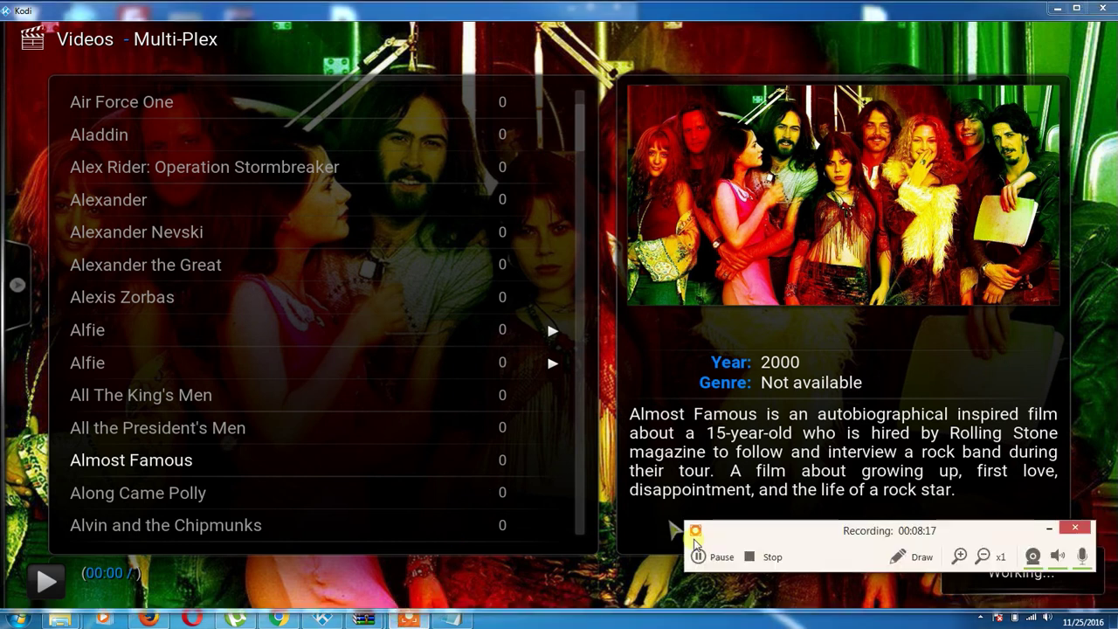